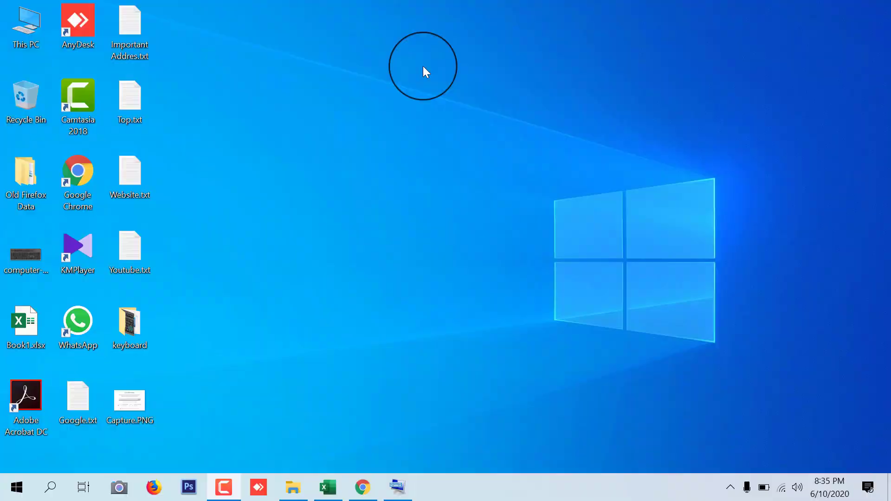
Step: Switch to the Tutorial.xlsx workbook in Excel and follow the Shortcuts Key-1 link in the course list
{"action": "right_click", "coordinate": [423, 65]}
{"action": "left_click", "coordinate": [460, 112]}
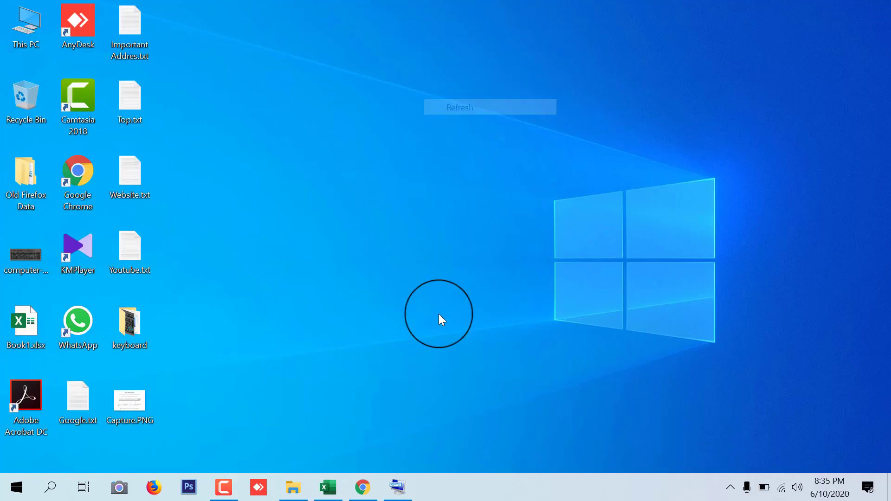
{"action": "left_click", "coordinate": [328, 485]}
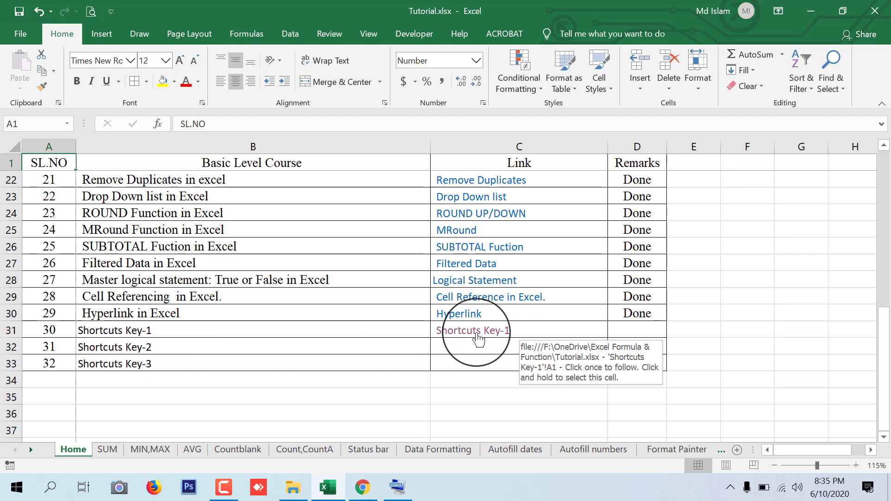
{"action": "left_click_drag", "start_coordinate": [476, 333], "coordinate": [476, 334]}
{"action": "scroll", "coordinate": [477, 333], "scroll_direction": "up", "scroll_amount": 7}
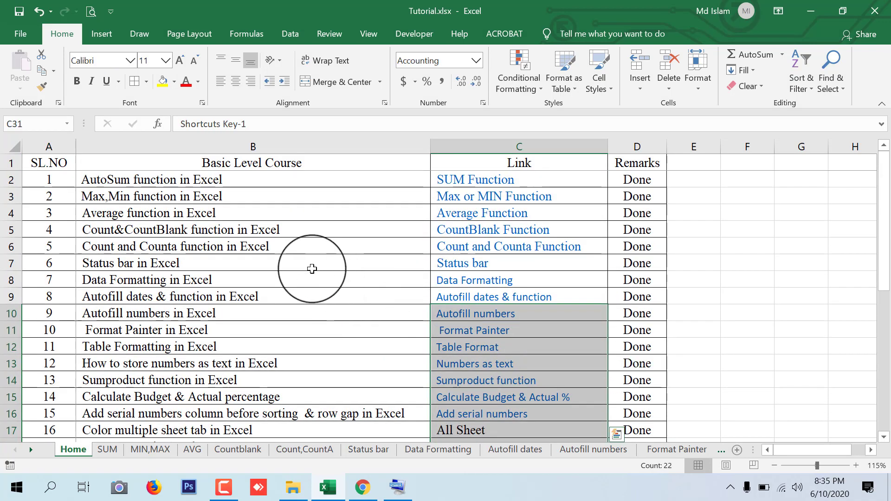
{"action": "scroll", "coordinate": [315, 265], "scroll_direction": "down", "scroll_amount": 8}
{"action": "left_click", "coordinate": [477, 253]}
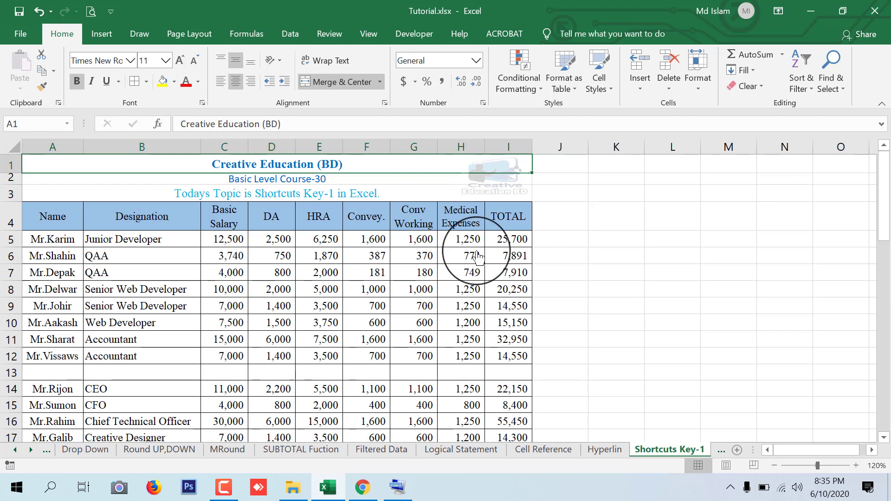
Step: Examine the Shortcuts Key-1 sheet: its topic line, header row 4, blank rows 13 and 19, and the table's end
{"action": "left_click", "coordinate": [284, 195]}
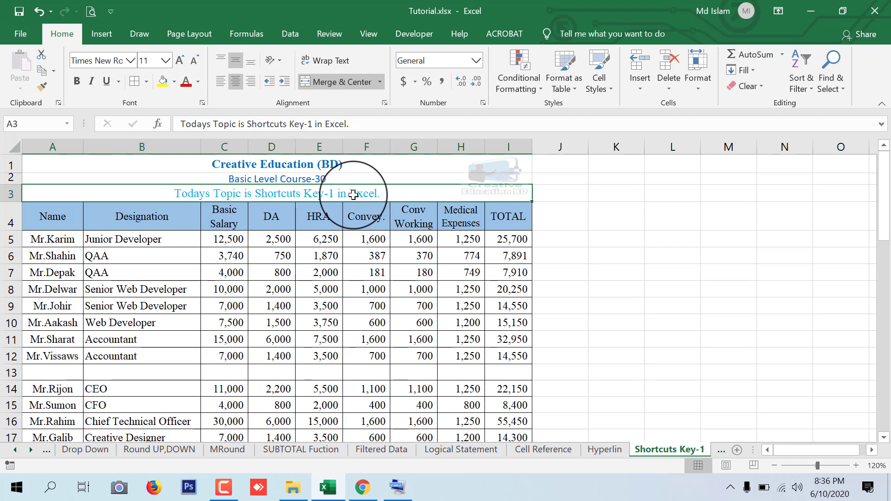
{"action": "left_click", "coordinate": [32, 223]}
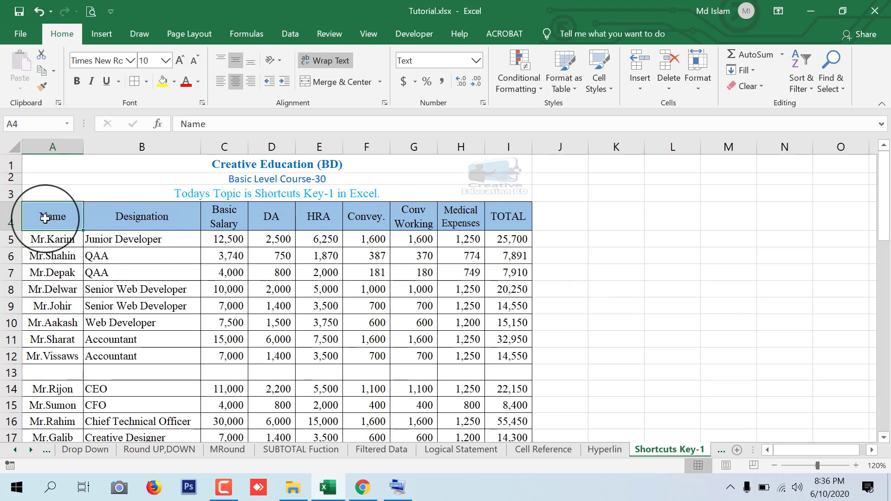
{"action": "left_click_drag", "start_coordinate": [45, 218], "coordinate": [509, 224]}
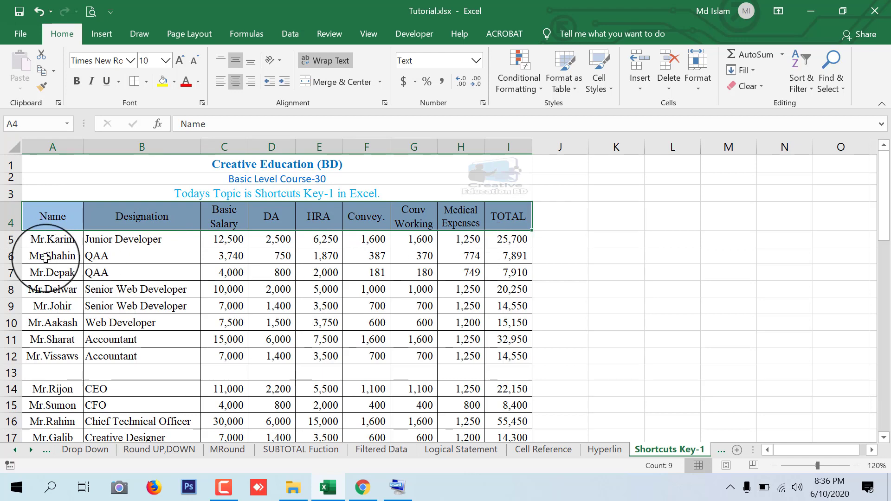
{"action": "left_click", "coordinate": [10, 373]}
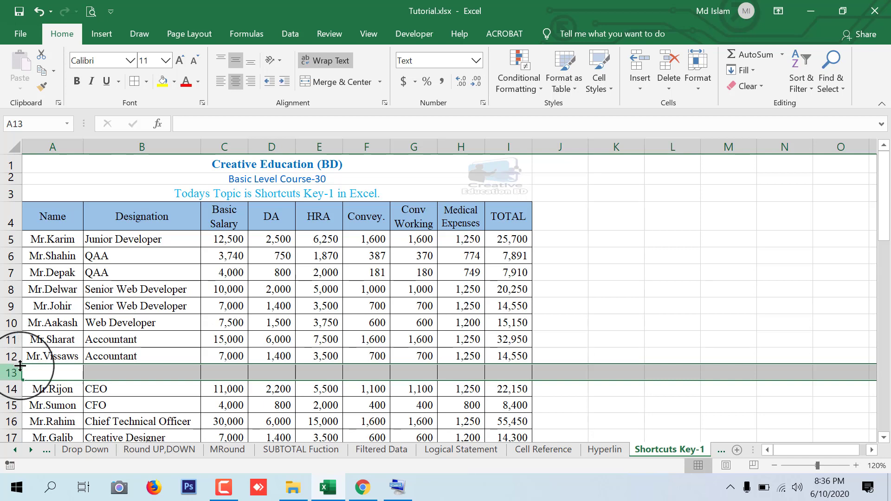
{"action": "scroll", "coordinate": [10, 373], "scroll_direction": "down", "scroll_amount": 2}
{"action": "left_click", "coordinate": [14, 377]}
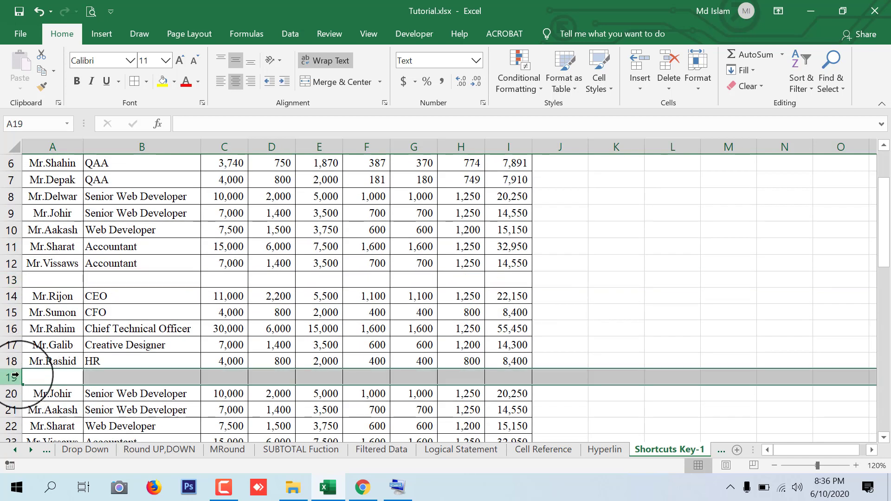
{"action": "scroll", "coordinate": [37, 374], "scroll_direction": "up", "scroll_amount": 2}
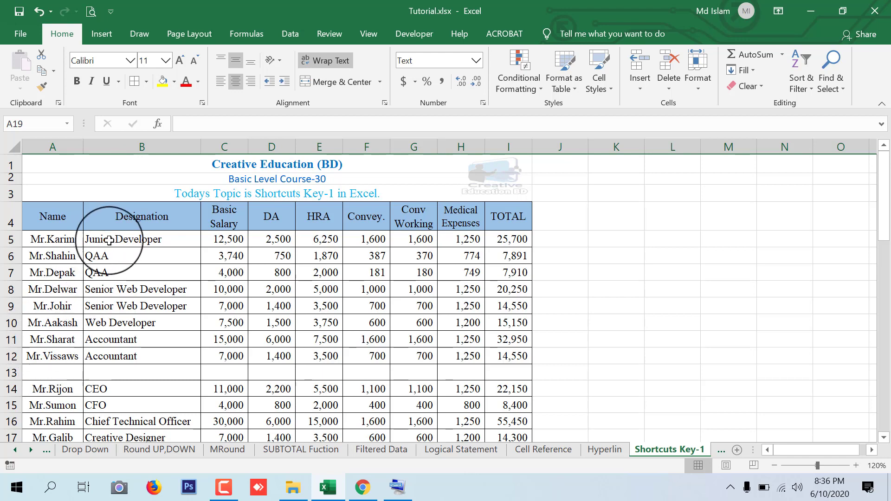
{"action": "scroll", "coordinate": [136, 243], "scroll_direction": "down", "scroll_amount": 3}
{"action": "scroll", "coordinate": [136, 243], "scroll_direction": "down", "scroll_amount": 12}
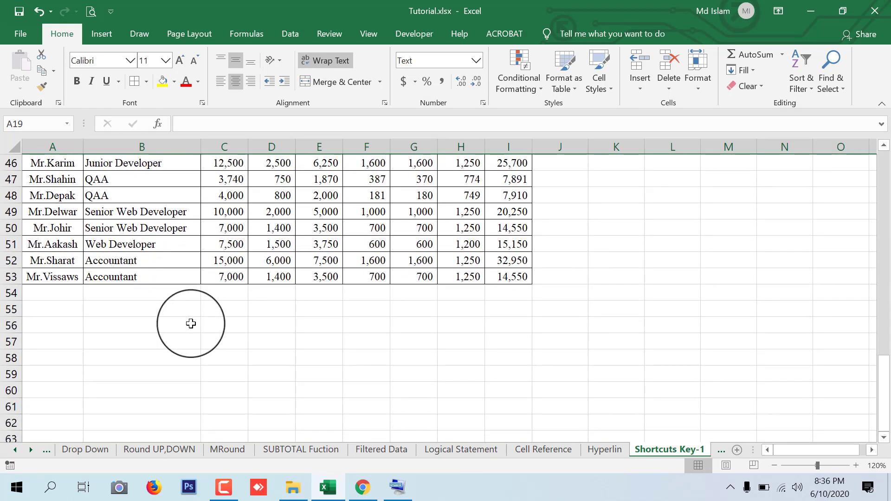
{"action": "scroll", "coordinate": [191, 324], "scroll_direction": "down", "scroll_amount": 5}
{"action": "scroll", "coordinate": [191, 324], "scroll_direction": "up", "scroll_amount": 20}
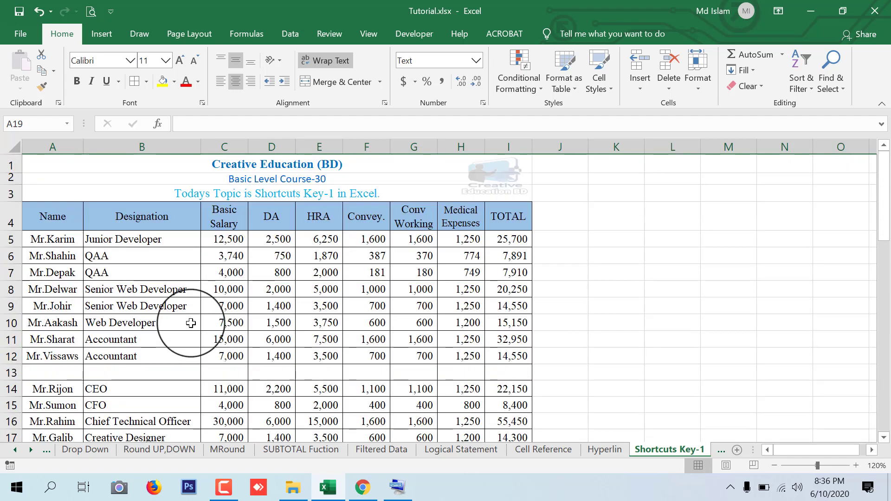
Step: Open the On-Screen Keyboard and jump from the Name header in A4 to the TOTAL header in I4
{"action": "left_click", "coordinate": [39, 223]}
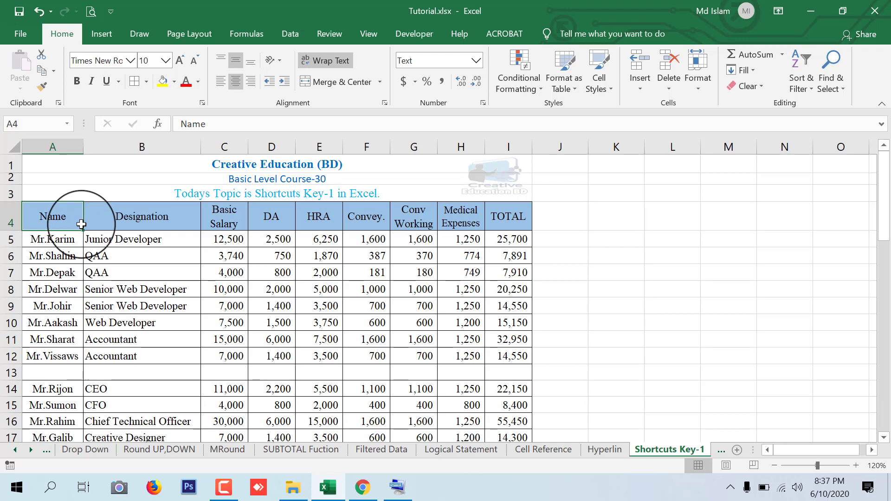
{"action": "left_click", "coordinate": [398, 488]}
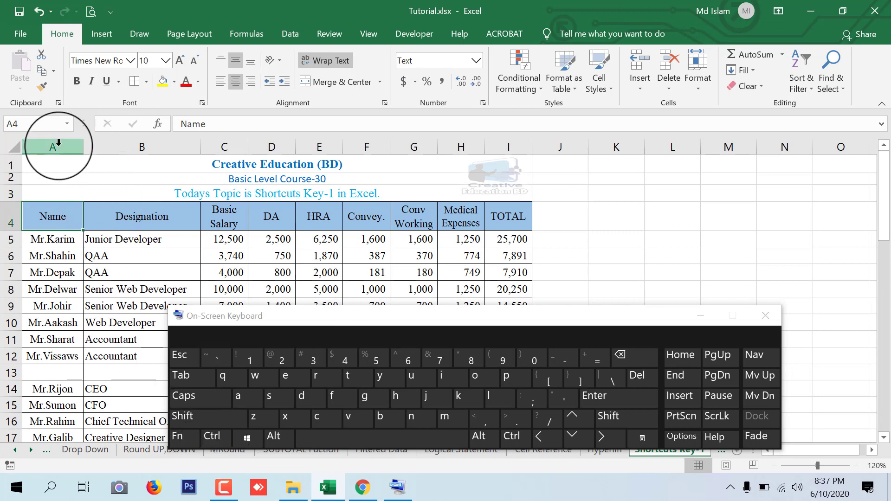
{"action": "left_click", "coordinate": [211, 439]}
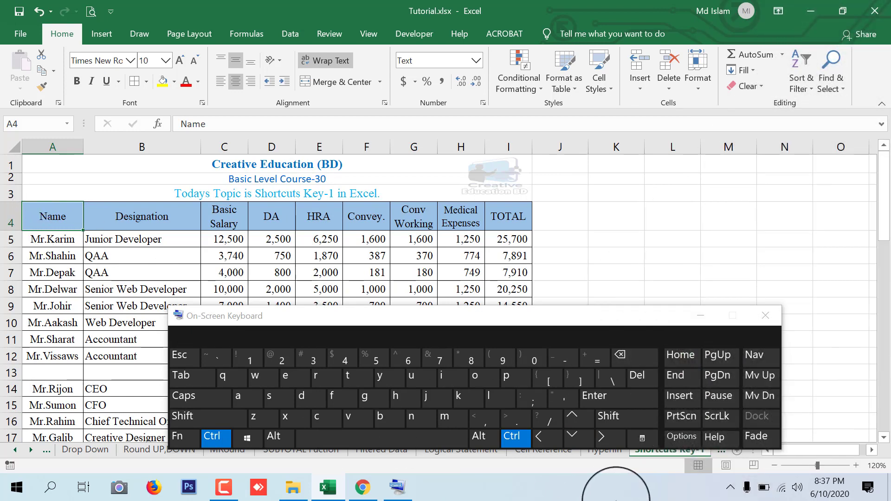
{"action": "left_click", "coordinate": [606, 438]}
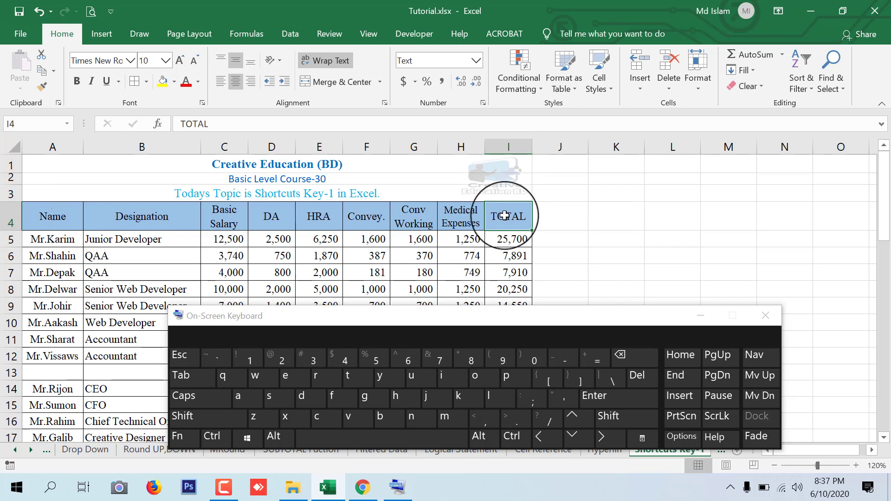
Step: Jump down from the TOTAL header to the block's last filled cell, I12, and minimise the On-Screen Keyboard
{"action": "left_click", "coordinate": [212, 436]}
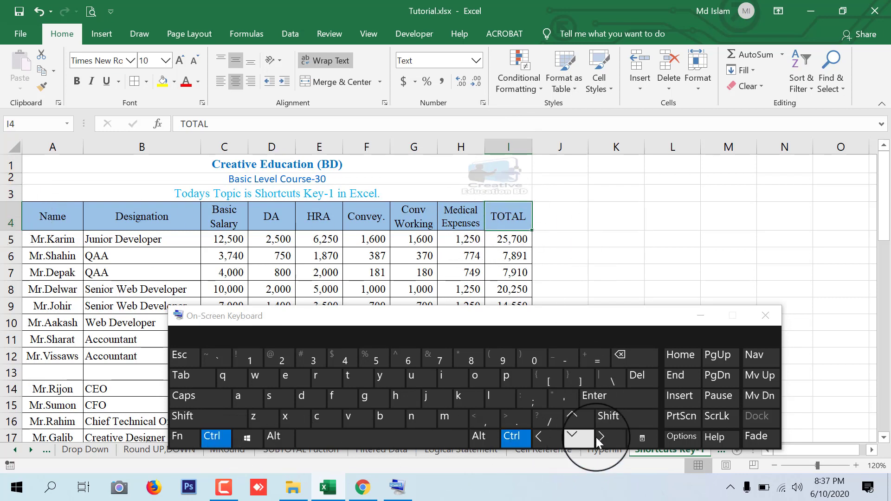
{"action": "left_click", "coordinate": [576, 438]}
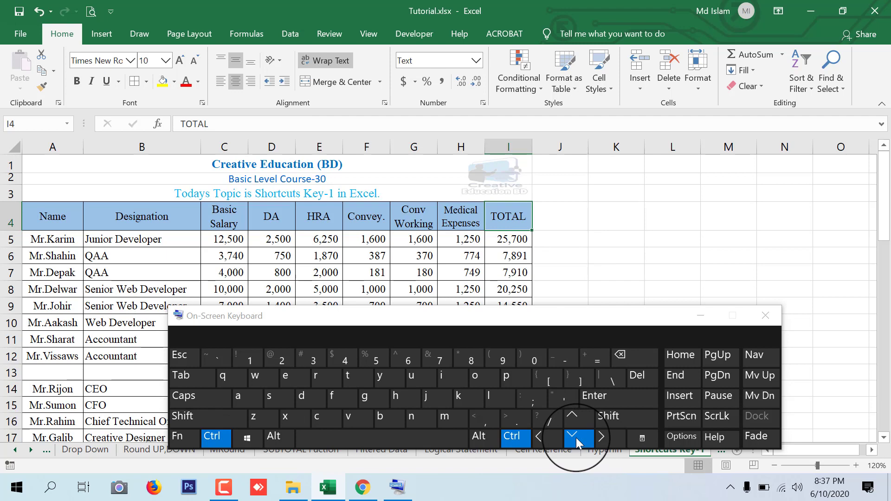
{"action": "left_click", "coordinate": [706, 317]}
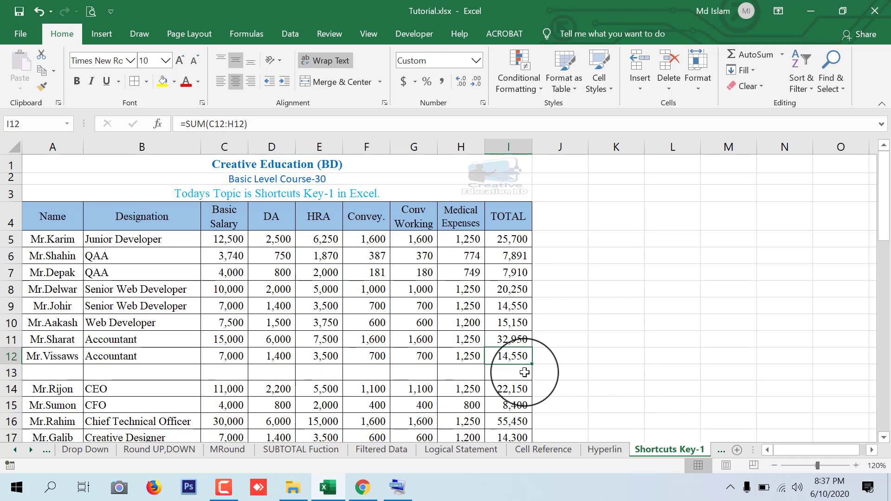
Step: Jump down column I block by block to the sheet's last row, 1048576, and across to the last column, XFD
{"action": "key", "text": "ctrl+Down"}
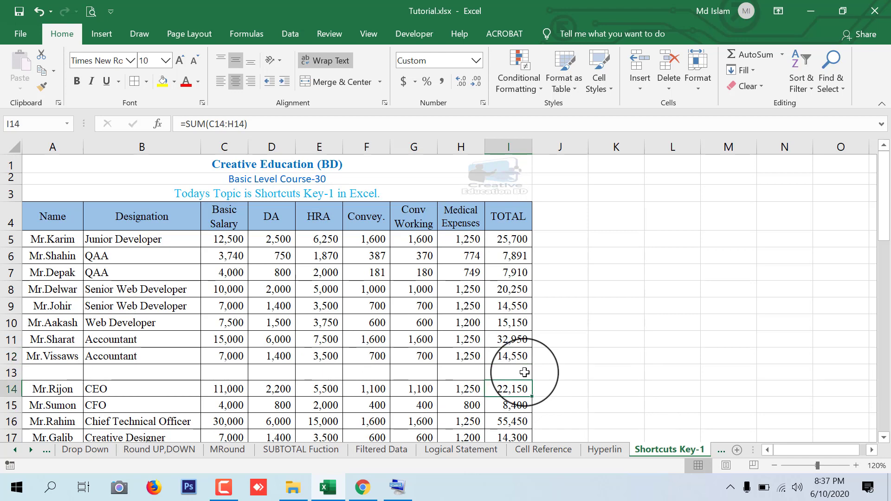
{"action": "key", "text": "ctrl+Down"}
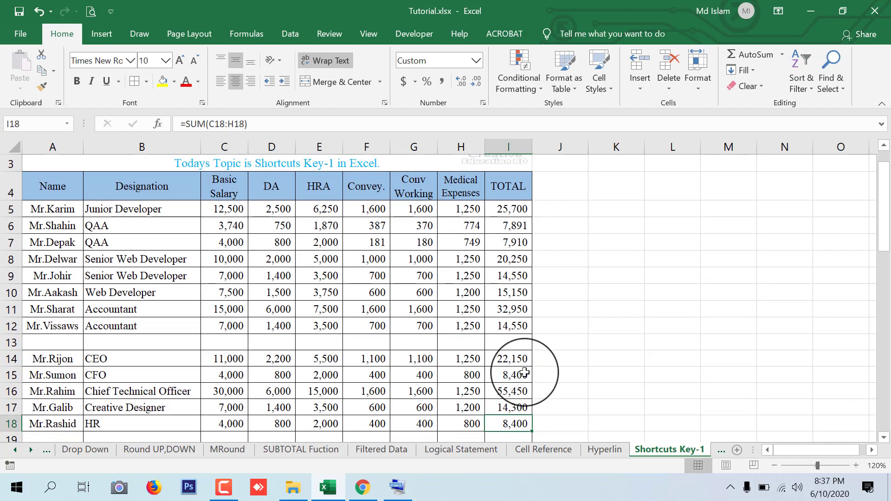
{"action": "key", "text": "ctrl+Down"}
{"action": "key", "text": "ctrl+Down"}
{"action": "key", "text": "ctrl+Down"}
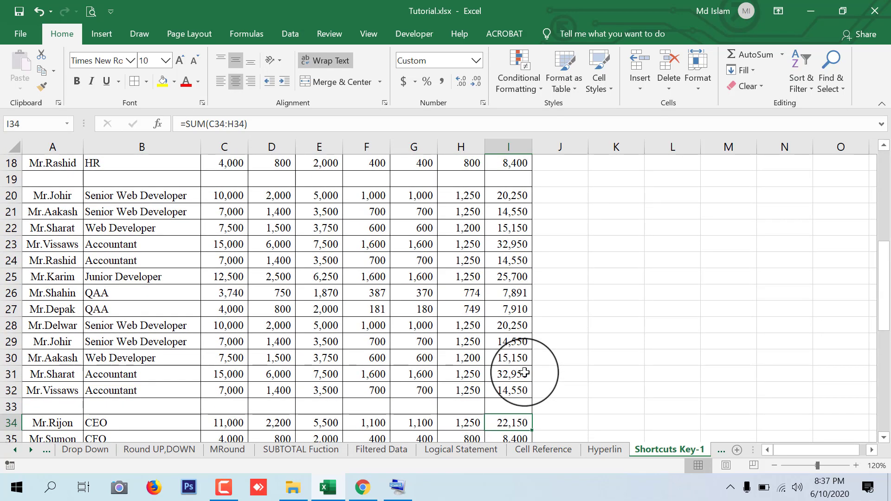
{"action": "key", "text": "ctrl+Down"}
{"action": "key", "text": "ctrl+Down"}
{"action": "key", "text": "ctrl+Down"}
{"action": "key", "text": "ctrl+Down"}
{"action": "key", "text": "ctrl+Down"}
{"action": "key", "text": "ctrl+Down"}
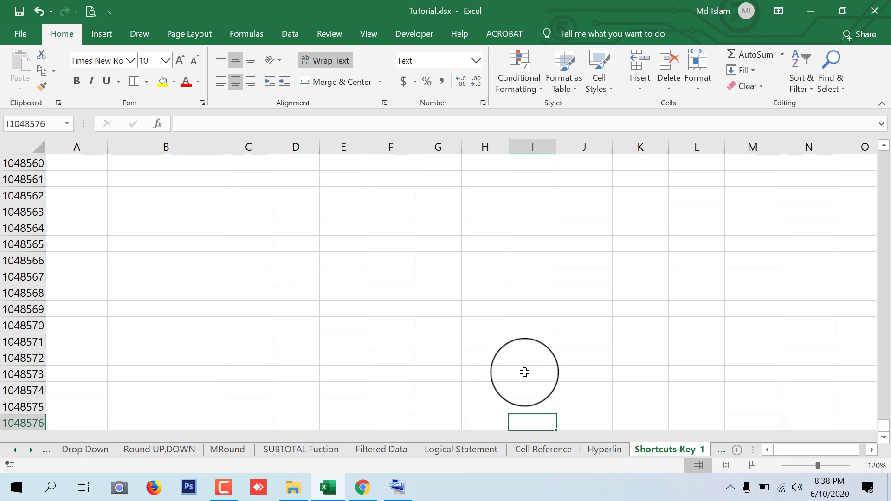
{"action": "key", "text": "ctrl+Right"}
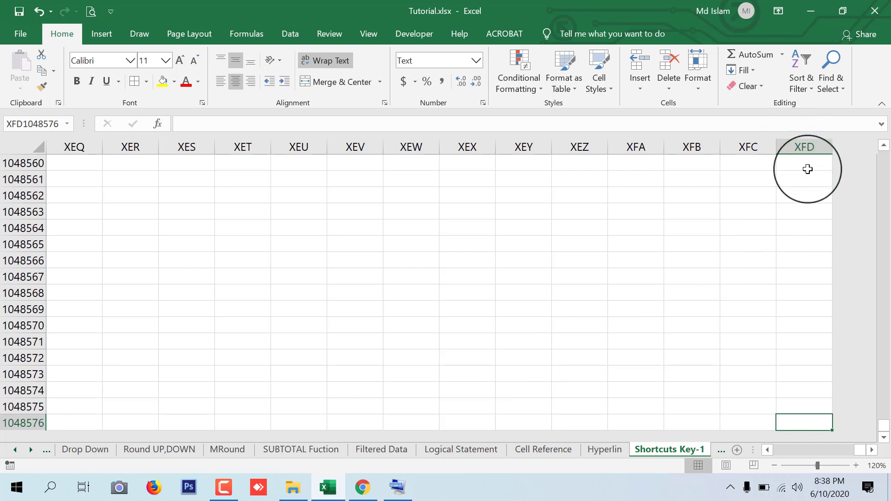
Step: Jump back to column A and up through the data blocks, ending on the Name header in A4
{"action": "key", "text": "ctrl+Left"}
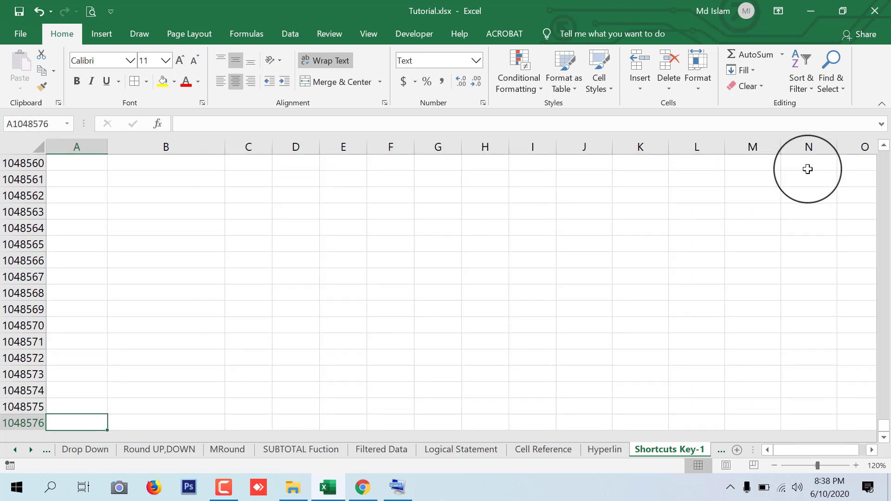
{"action": "key", "text": "ctrl+Up"}
{"action": "key", "text": "ctrl+Up"}
{"action": "key", "text": "ctrl+Up"}
{"action": "key", "text": "ctrl+Up"}
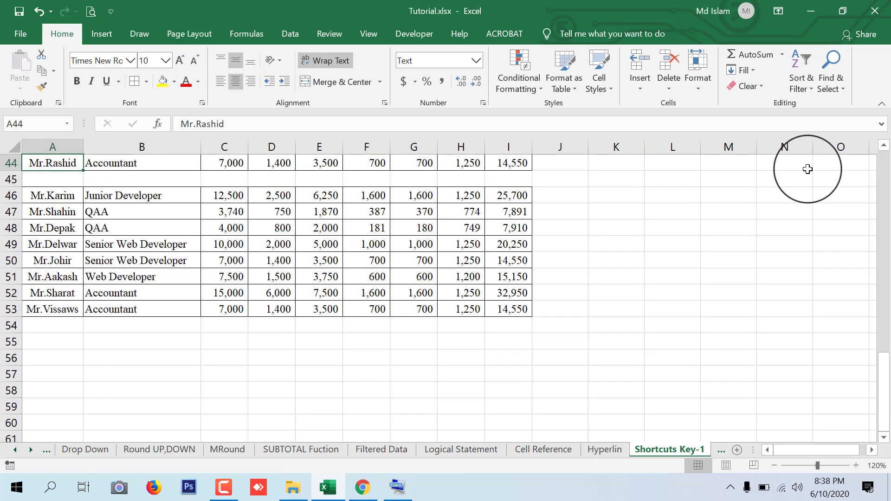
{"action": "key", "text": "ctrl+Up"}
{"action": "key", "text": "ctrl+Up"}
{"action": "key", "text": "ctrl+Up"}
{"action": "key", "text": "ctrl+Up"}
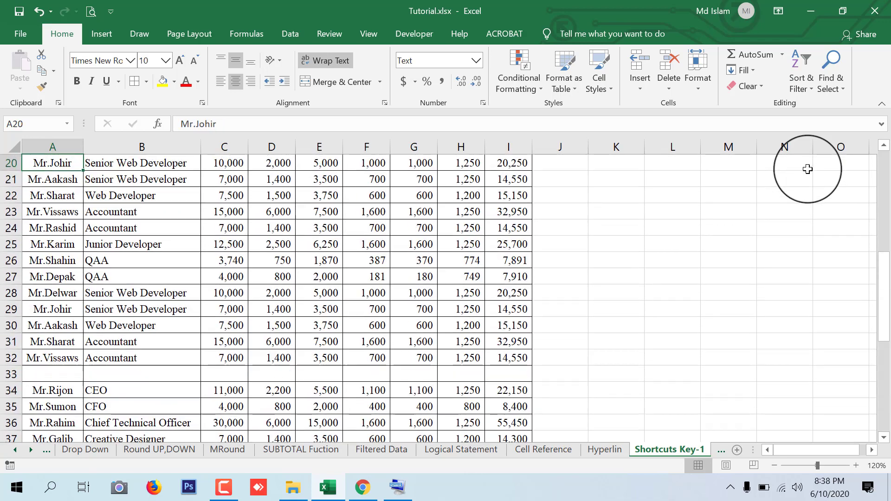
{"action": "key", "text": "ctrl+Up"}
{"action": "key", "text": "ctrl+Up"}
{"action": "key", "text": "ctrl+Up"}
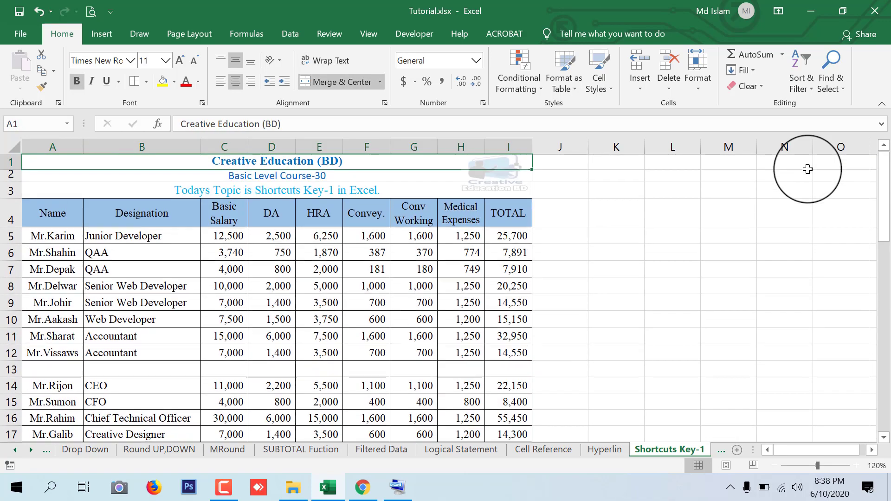
{"action": "key", "text": "Down"}
{"action": "key", "text": "Down"}
{"action": "key", "text": "Down"}
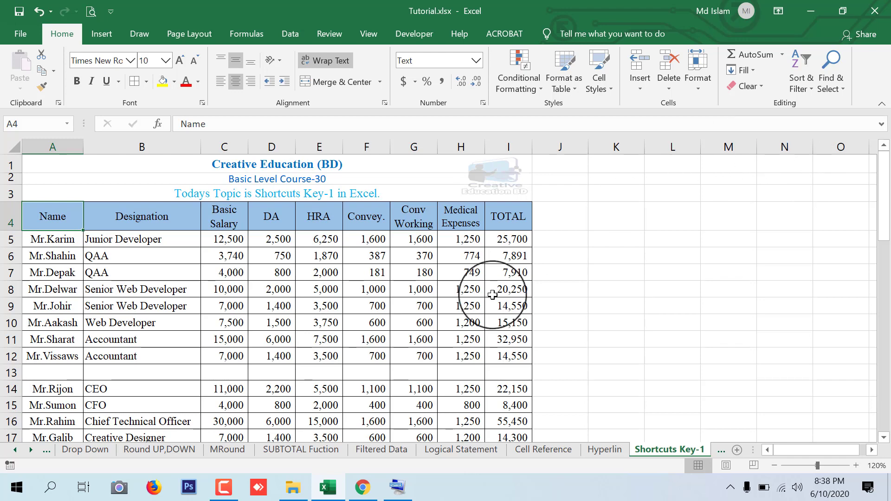
Step: Show the On-Screen Keyboard and extend the selection from the Name header across to TOTAL and down to row 12
{"action": "left_click", "coordinate": [402, 492]}
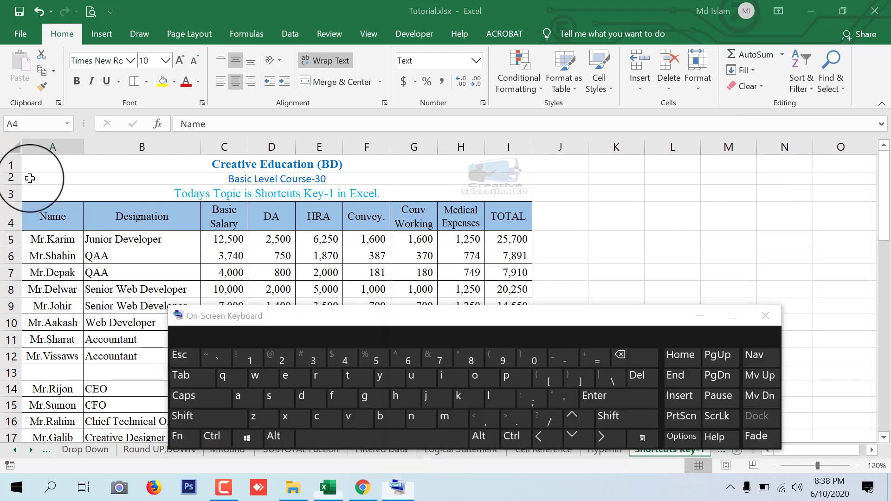
{"action": "left_click", "coordinate": [56, 207]}
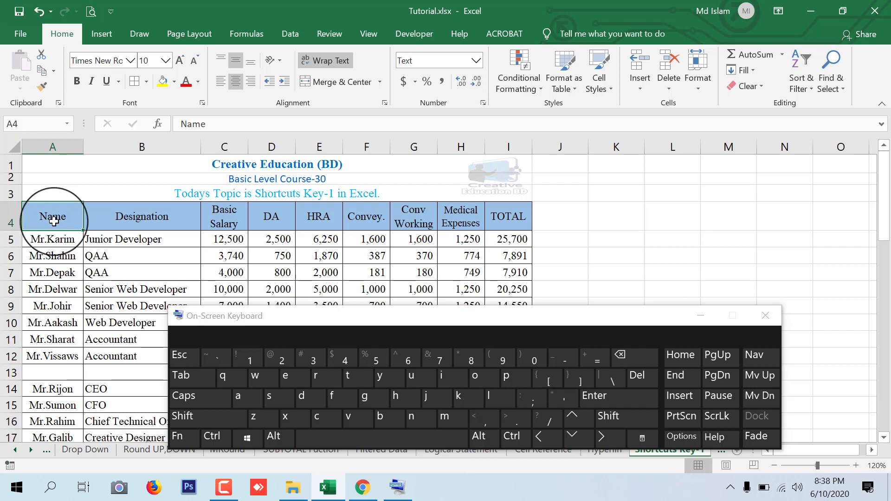
{"action": "left_click", "coordinate": [224, 443]}
{"action": "left_click", "coordinate": [206, 419]}
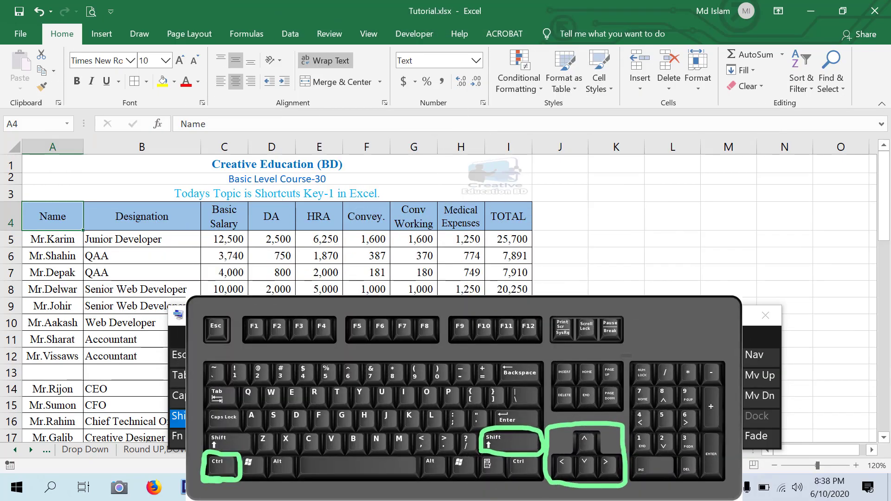
{"action": "left_click", "coordinate": [601, 436]}
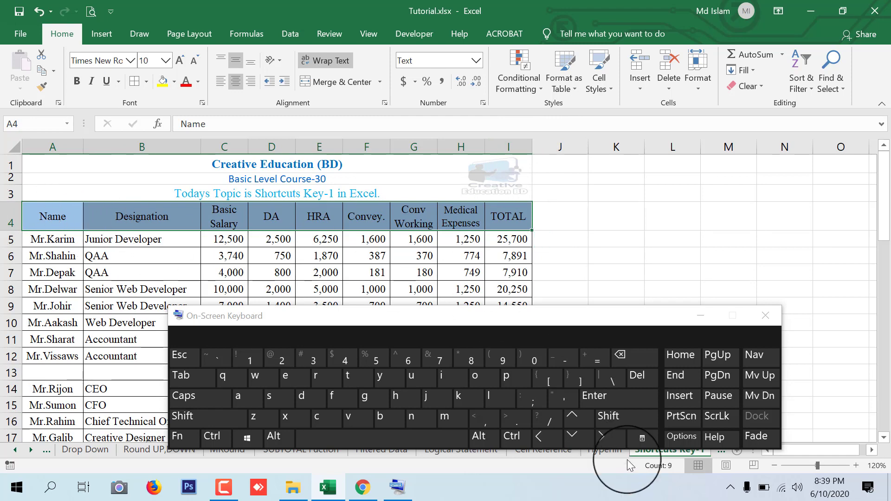
{"action": "key", "text": "ctrl+shift"}
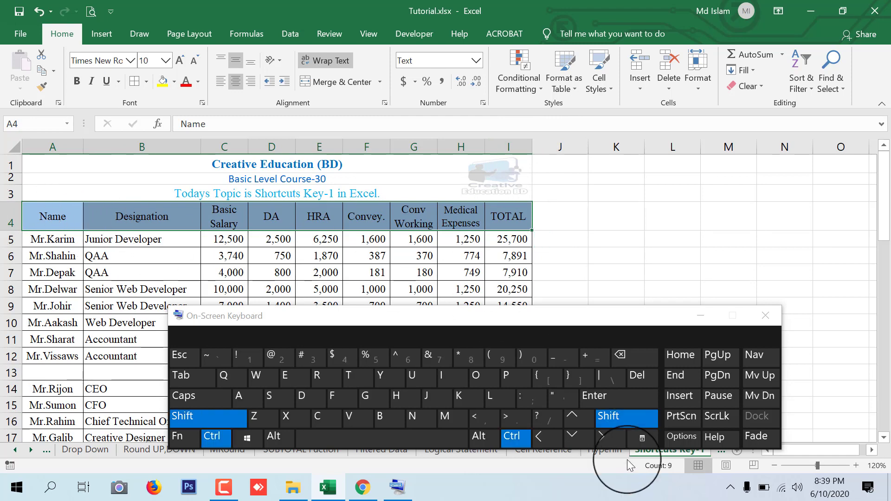
{"action": "key", "text": "ctrl+shift+Down"}
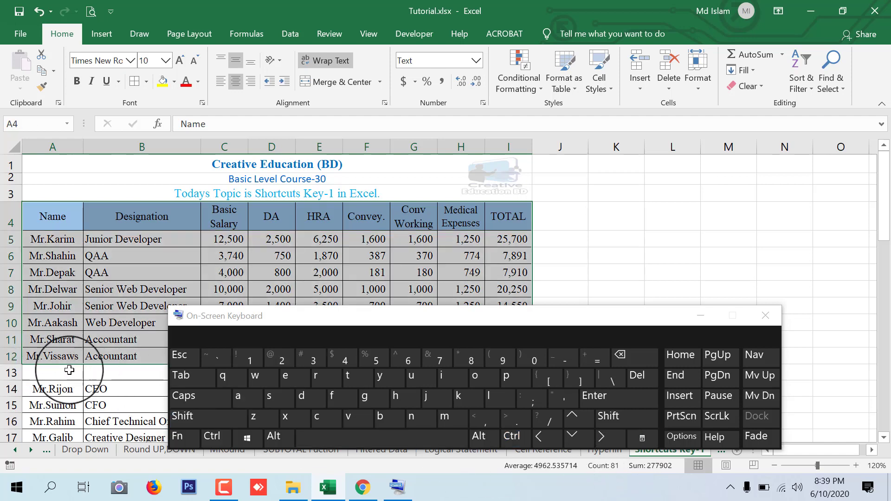
Step: Minimise the On-Screen Keyboard and extend the A4:I12 selection down through the data blocks to the sheet's last row, 1048576
{"action": "left_click", "coordinate": [700, 316]}
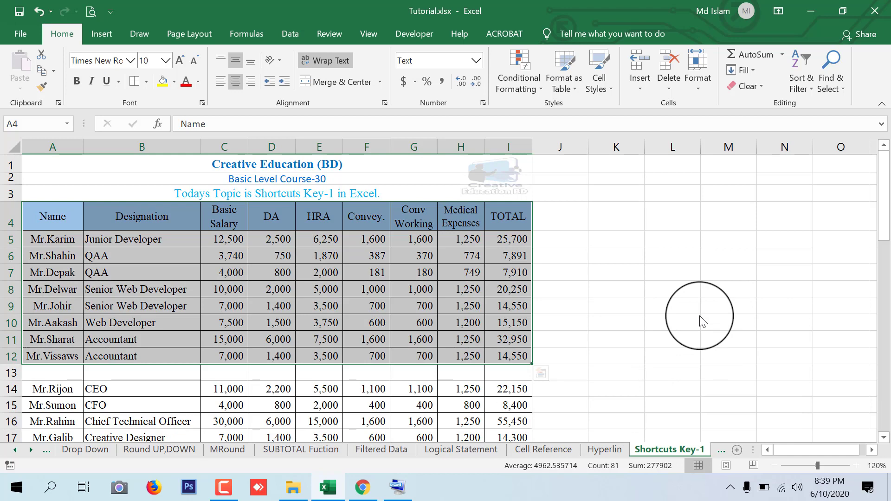
{"action": "key", "text": "shift+Down"}
{"action": "key", "text": "shift+Down"}
{"action": "key", "text": "shift+Down"}
{"action": "key", "text": "shift+Down"}
{"action": "key", "text": "shift+Down"}
{"action": "key", "text": "shift+Down"}
{"action": "key", "text": "shift+Down"}
{"action": "key", "text": "shift+Down"}
{"action": "key", "text": "shift+Down"}
{"action": "key", "text": "shift+Down"}
{"action": "key", "text": "shift+Down"}
{"action": "key", "text": "shift+Down"}
{"action": "key", "text": "shift+Down"}
{"action": "key", "text": "shift+Down"}
{"action": "key", "text": "shift+Down"}
{"action": "key", "text": "shift+Down"}
{"action": "key", "text": "shift+Down"}
{"action": "key", "text": "shift+Down"}
{"action": "key", "text": "shift+Down"}
{"action": "key", "text": "shift+Down"}
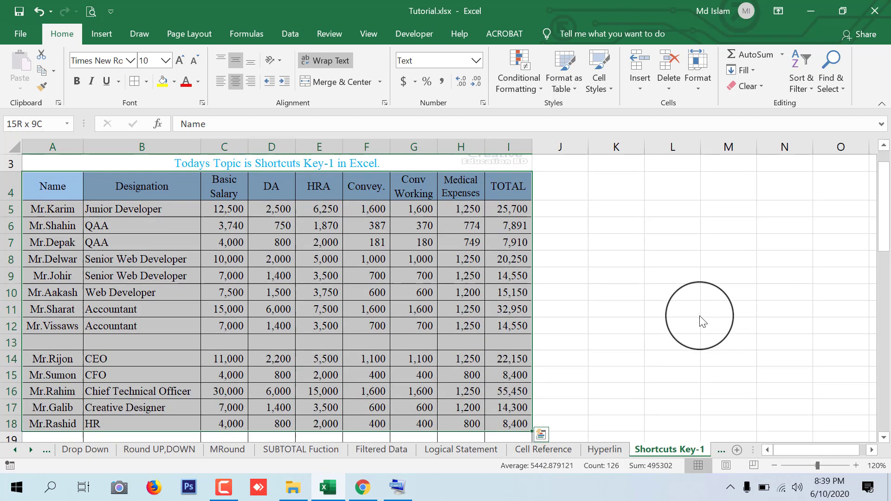
{"action": "key", "text": "shift+Down"}
{"action": "key", "text": "shift+Down"}
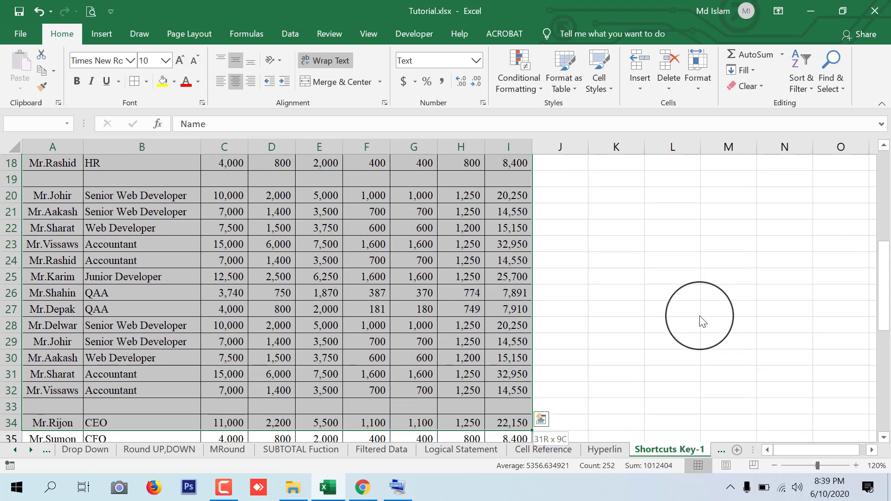
{"action": "key", "text": "shift+Down"}
{"action": "key", "text": "shift+Down"}
{"action": "key", "text": "shift+Down"}
{"action": "key", "text": "shift+Down"}
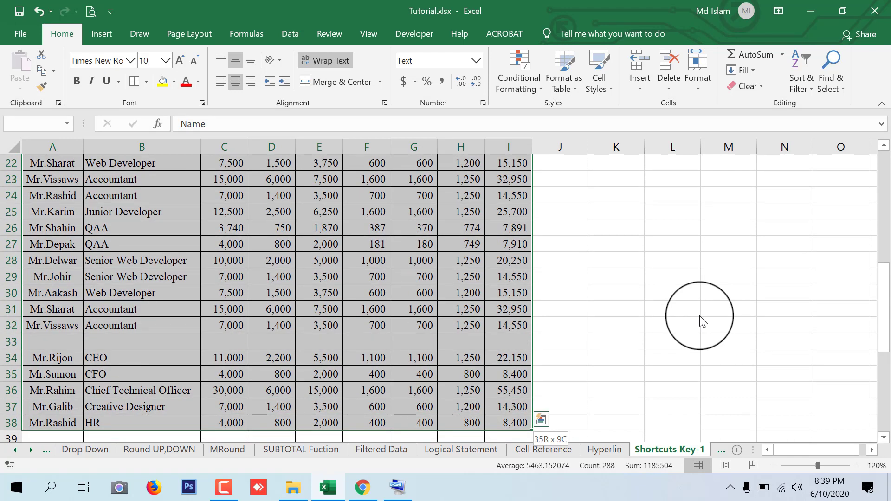
{"action": "key", "text": "shift+Down"}
{"action": "key", "text": "shift+Down"}
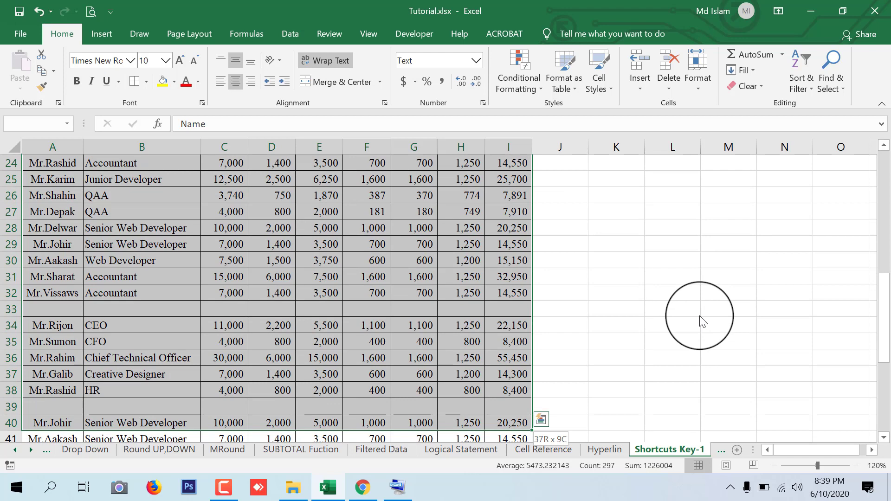
{"action": "key", "text": "shift+Down"}
{"action": "key", "text": "shift+Down"}
{"action": "key", "text": "shift+Down"}
{"action": "key", "text": "shift+Down"}
{"action": "key", "text": "shift+Down"}
{"action": "key", "text": "shift+Down"}
{"action": "key", "text": "shift+Down"}
{"action": "key", "text": "shift+Down"}
{"action": "key", "text": "shift+Down"}
{"action": "key", "text": "shift+Down"}
{"action": "key", "text": "shift+Down"}
{"action": "key", "text": "shift+Down"}
{"action": "key", "text": "shift+Down"}
{"action": "key", "text": "ctrl+shift+Down"}
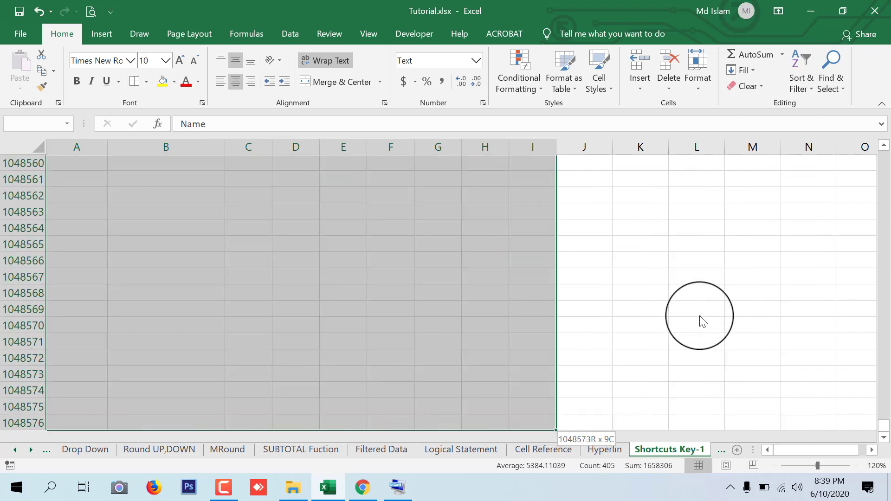
Step: Pull the selection back up to row 53 and on through the data blocks until it covers only rows 1 to 4
{"action": "key", "text": "ctrl+shift+Up"}
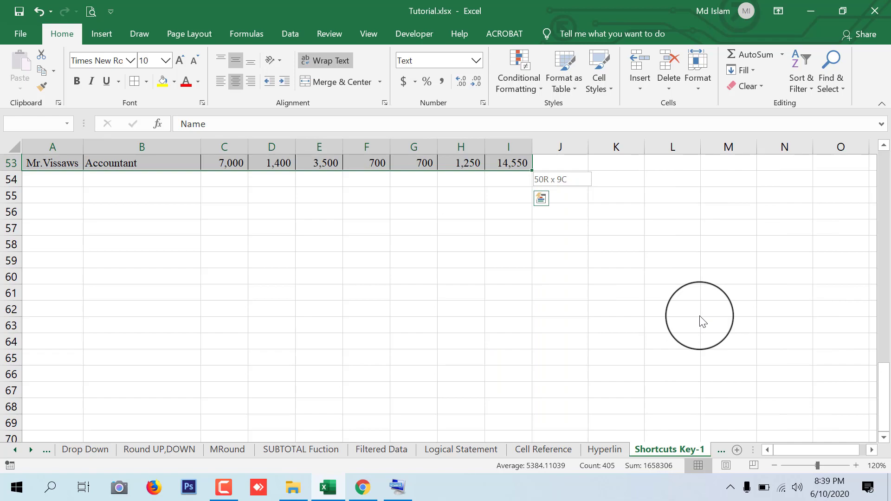
{"action": "key", "text": "shift+Up"}
{"action": "key", "text": "shift+Up"}
{"action": "key", "text": "shift+Up"}
{"action": "key", "text": "shift+Up"}
{"action": "key", "text": "shift+Up"}
{"action": "key", "text": "shift+Up"}
{"action": "key", "text": "shift+Up"}
{"action": "key", "text": "shift+Up"}
{"action": "key", "text": "shift+Up"}
{"action": "key", "text": "shift+Up"}
{"action": "key", "text": "shift+Up"}
{"action": "key", "text": "shift+Up"}
{"action": "key", "text": "shift+Up"}
{"action": "key", "text": "shift+Up"}
{"action": "key", "text": "shift+Up"}
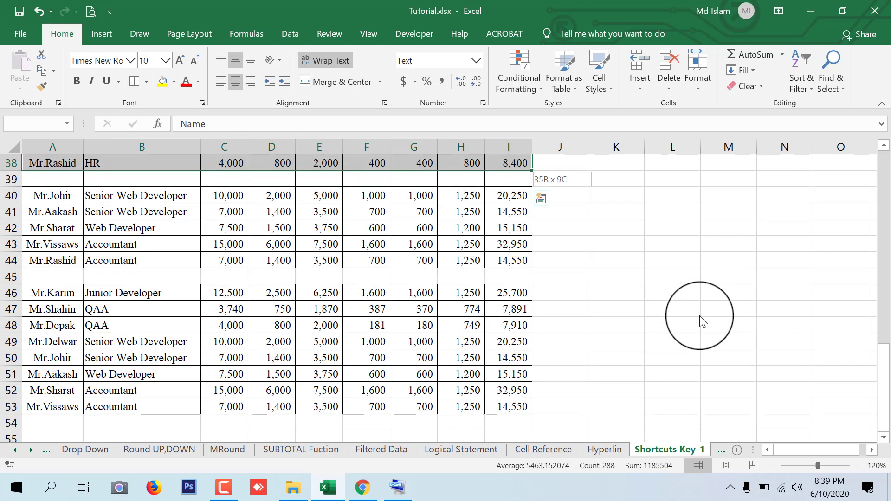
{"action": "key", "text": "shift+Up"}
{"action": "key", "text": "shift+Up"}
{"action": "key", "text": "shift+Up"}
{"action": "key", "text": "shift+Up"}
{"action": "key", "text": "shift+Up"}
{"action": "key", "text": "shift+Up"}
{"action": "key", "text": "shift+Up"}
{"action": "key", "text": "shift+Up"}
{"action": "key", "text": "shift+Up"}
{"action": "key", "text": "shift+Up"}
{"action": "key", "text": "shift+Up"}
{"action": "key", "text": "shift+Up"}
{"action": "key", "text": "shift+Up"}
{"action": "key", "text": "shift+Up"}
{"action": "key", "text": "shift+Up"}
{"action": "key", "text": "shift+Up"}
{"action": "key", "text": "shift+Up"}
{"action": "key", "text": "shift+Up"}
{"action": "key", "text": "shift+Up"}
{"action": "key", "text": "shift+Up"}
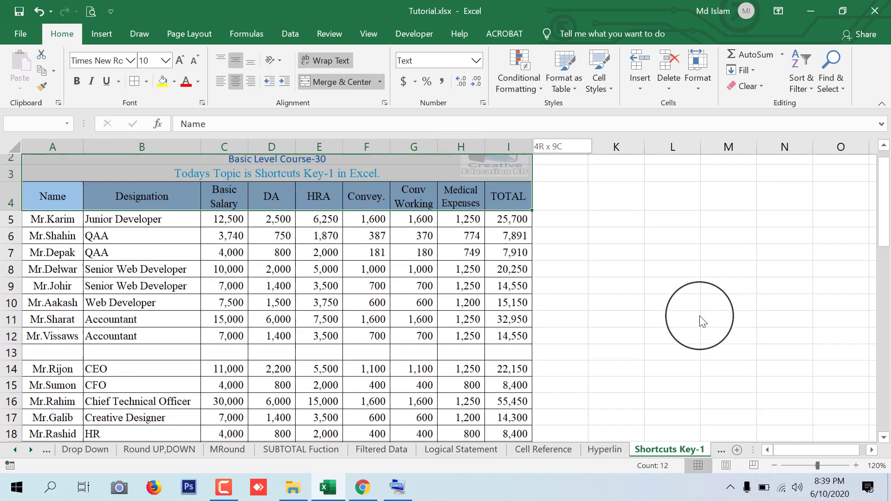
{"action": "key", "text": "shift+Up"}
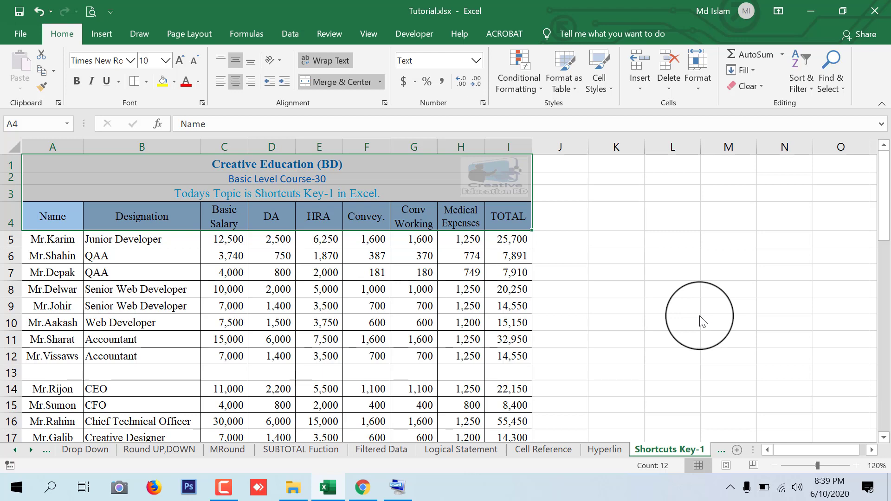
Step: Select only the Name header, show the On-Screen Keyboard and extend the selection to the sheet's last used cell, I53
{"action": "key", "text": "Down"}
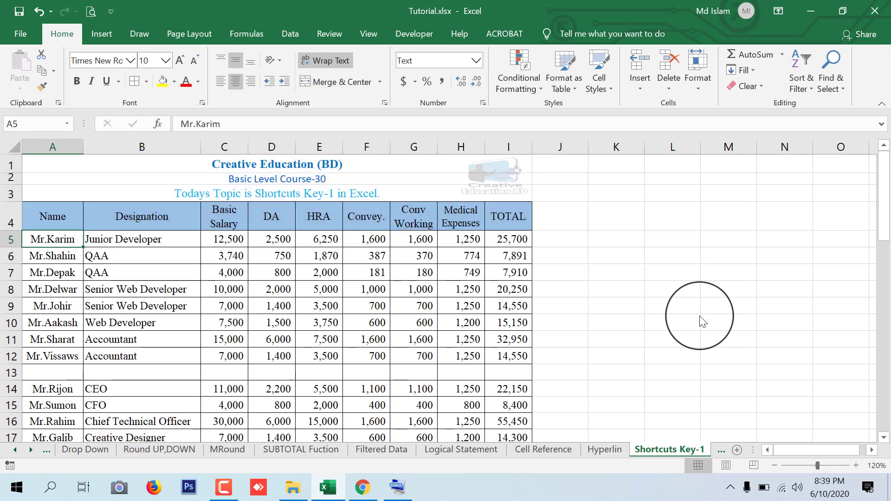
{"action": "key", "text": "Up"}
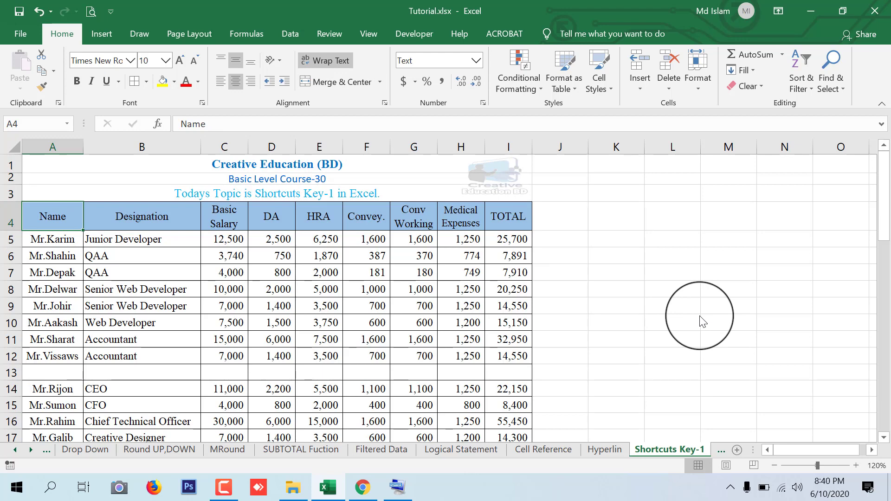
{"action": "left_click", "coordinate": [399, 487]}
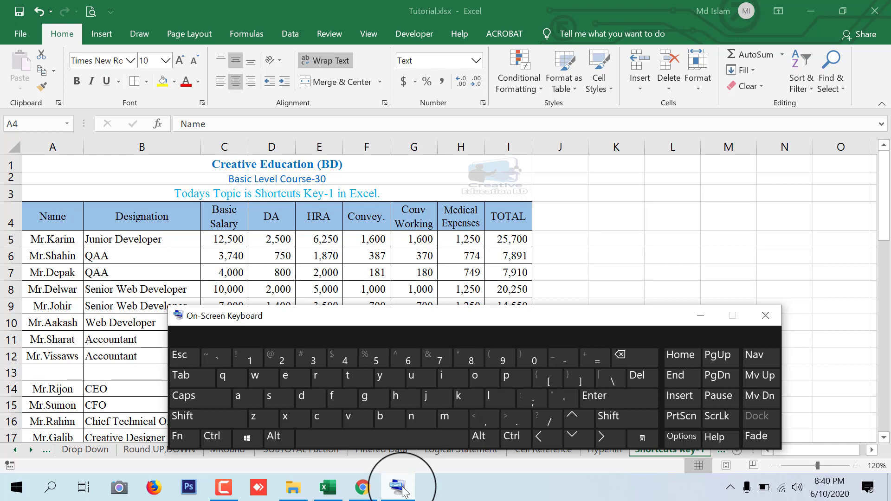
{"action": "left_click", "coordinate": [212, 440]}
{"action": "left_click", "coordinate": [209, 419]}
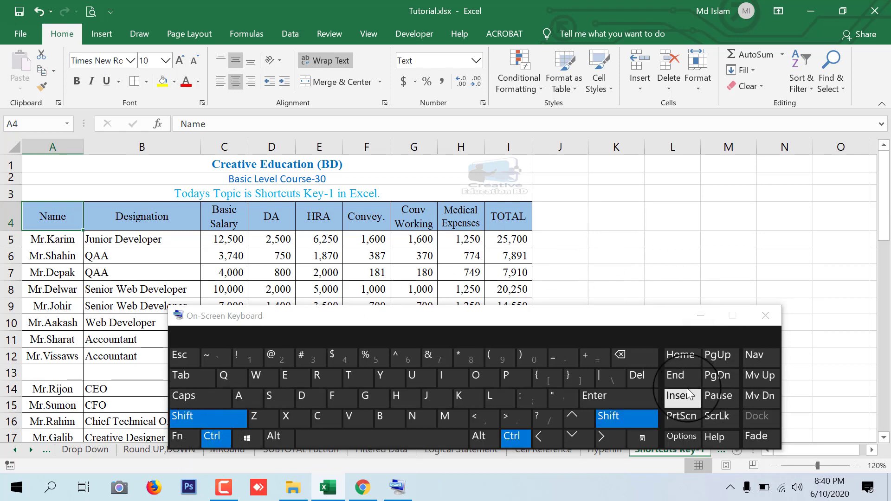
{"action": "left_click", "coordinate": [681, 376]}
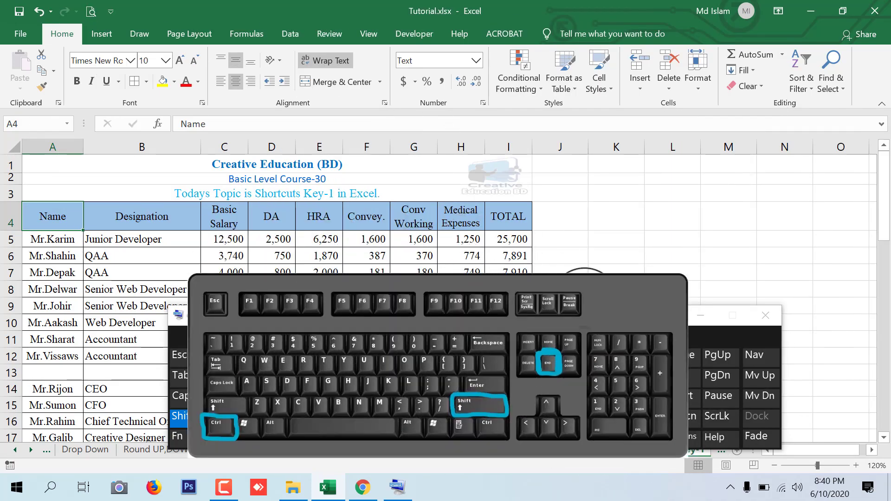
{"action": "left_click", "coordinate": [681, 376]}
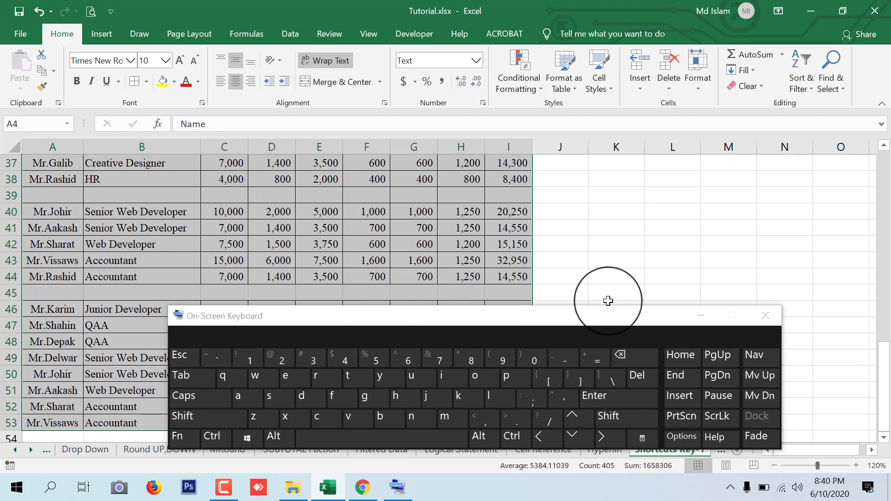
Step: Minimise the On-Screen Keyboard and review the selected range from the Name header down to row 53
{"action": "left_click", "coordinate": [700, 316]}
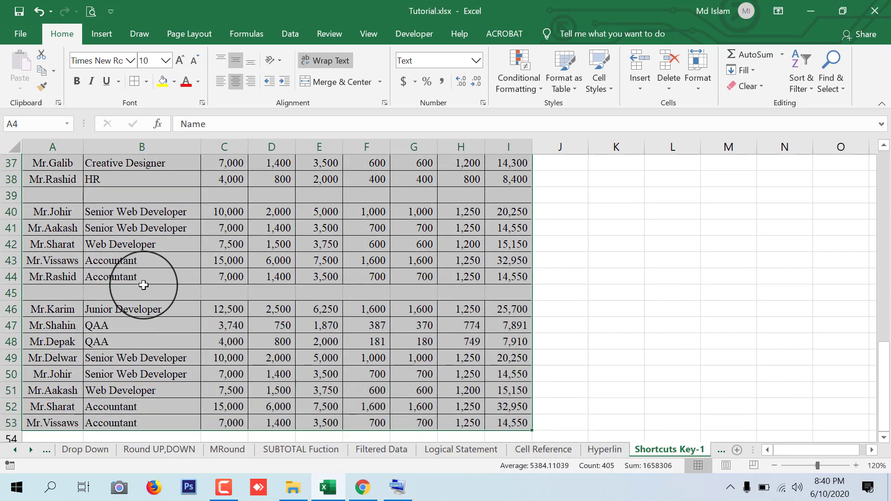
{"action": "scroll", "coordinate": [144, 284], "scroll_direction": "up", "scroll_amount": 2}
{"action": "scroll", "coordinate": [143, 285], "scroll_direction": "up", "scroll_amount": 10}
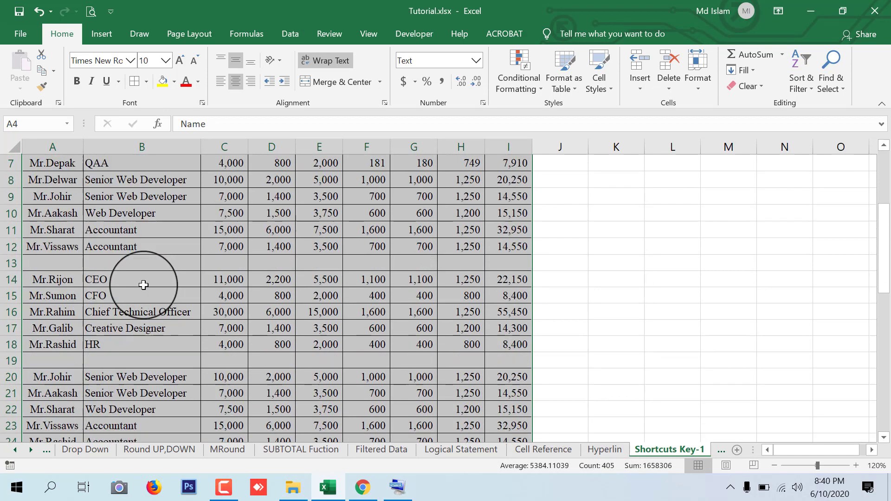
{"action": "scroll", "coordinate": [144, 284], "scroll_direction": "down", "scroll_amount": 2}
{"action": "scroll", "coordinate": [144, 284], "scroll_direction": "down", "scroll_amount": 13}
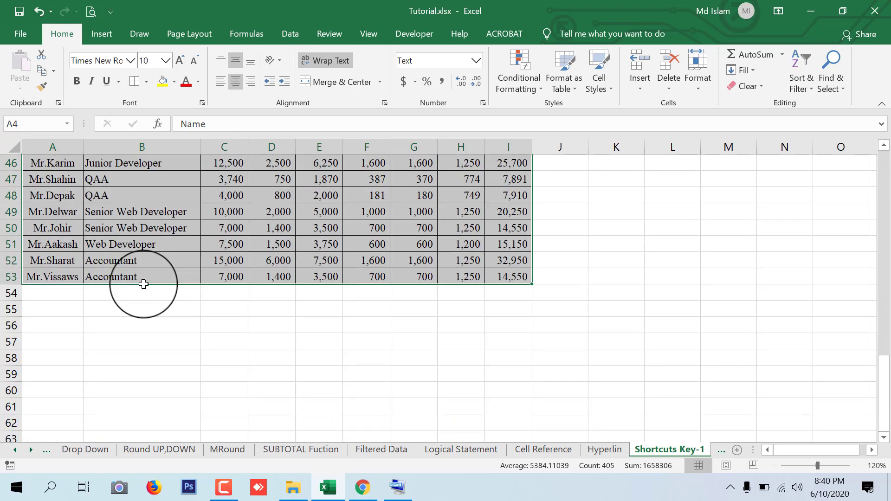
{"action": "scroll", "coordinate": [143, 285], "scroll_direction": "down", "scroll_amount": 2}
{"action": "scroll", "coordinate": [204, 325], "scroll_direction": "up", "scroll_amount": 2}
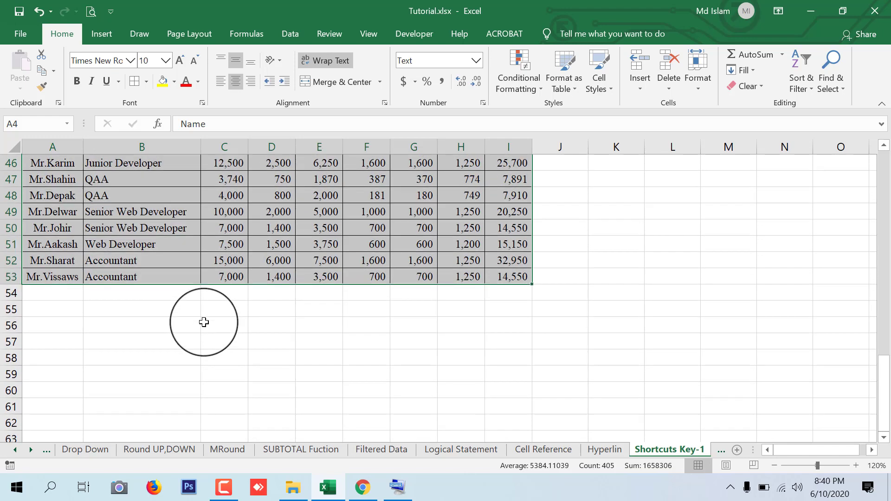
{"action": "scroll", "coordinate": [204, 322], "scroll_direction": "up", "scroll_amount": 2}
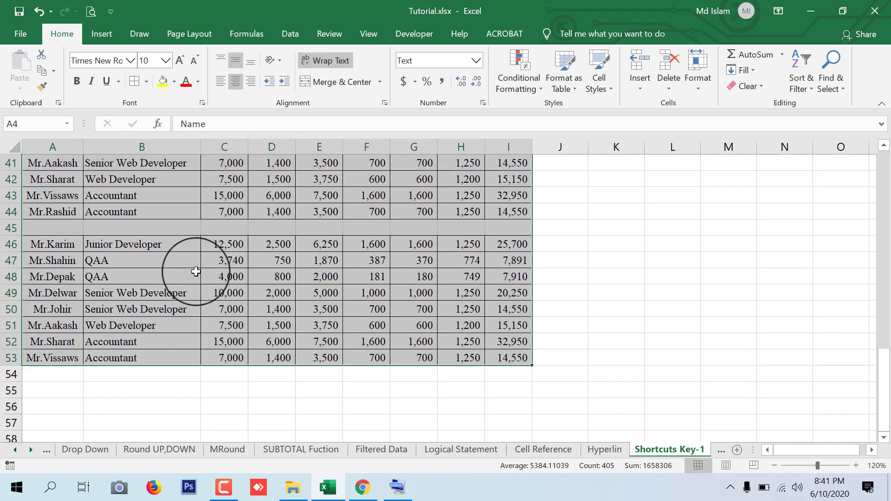
{"action": "scroll", "coordinate": [196, 260], "scroll_direction": "down", "scroll_amount": 2}
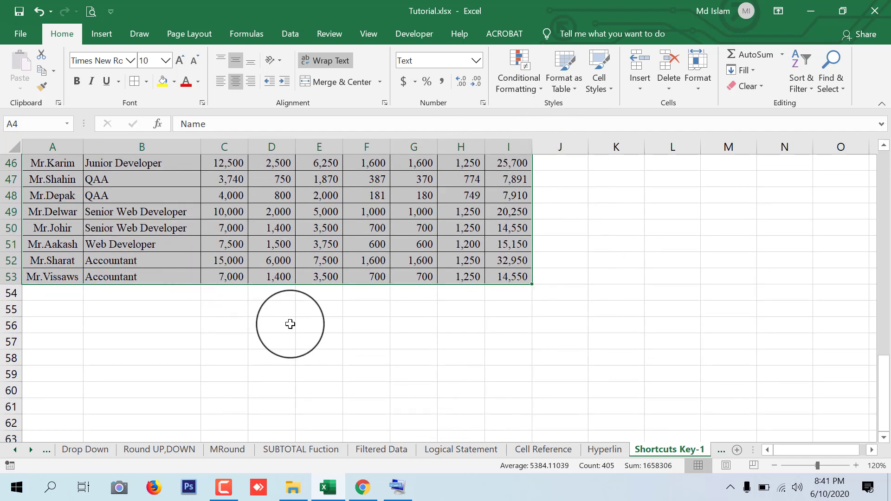
{"action": "scroll", "coordinate": [290, 324], "scroll_direction": "up", "scroll_amount": 15}
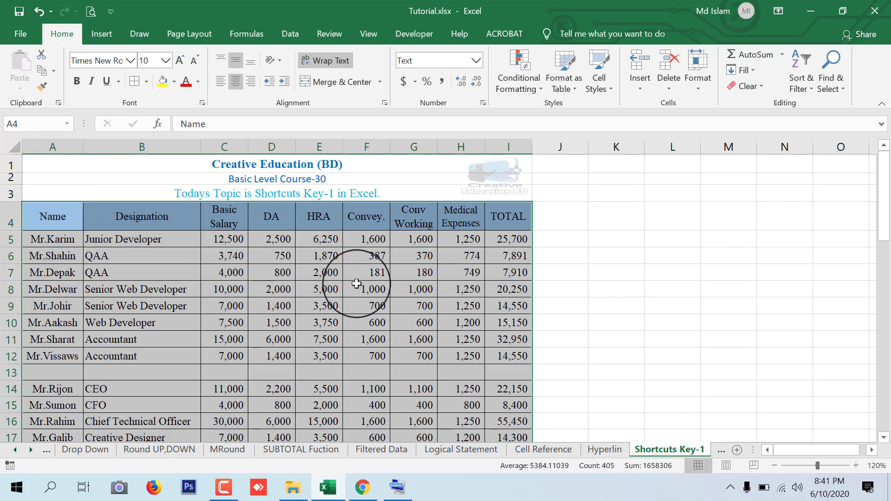
{"action": "scroll", "coordinate": [357, 284], "scroll_direction": "down", "scroll_amount": 12}
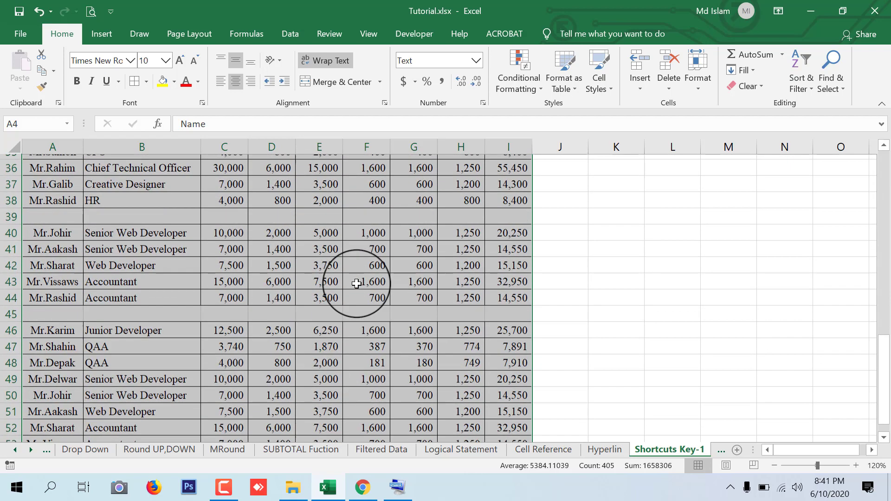
{"action": "scroll", "coordinate": [357, 283], "scroll_direction": "down", "scroll_amount": 3}
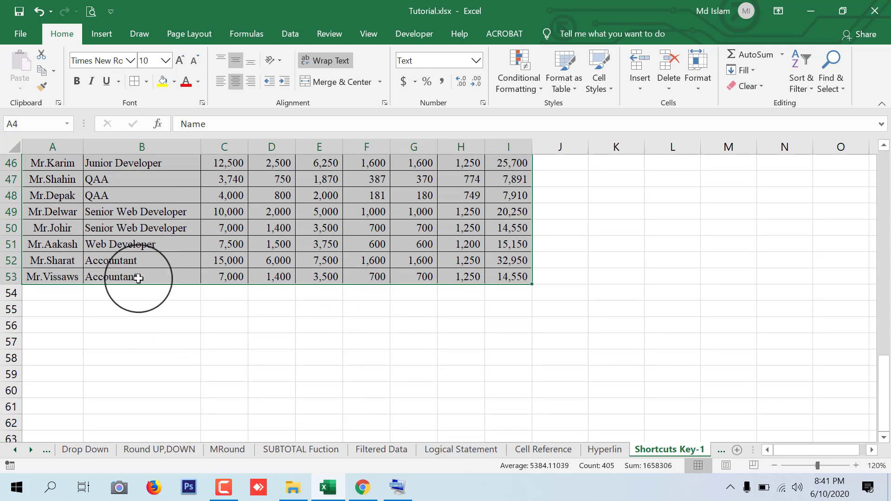
Step: Show the On-Screen Keyboard and bring the active Name header back into view, keeping the whole range selected
{"action": "left_click", "coordinate": [397, 487]}
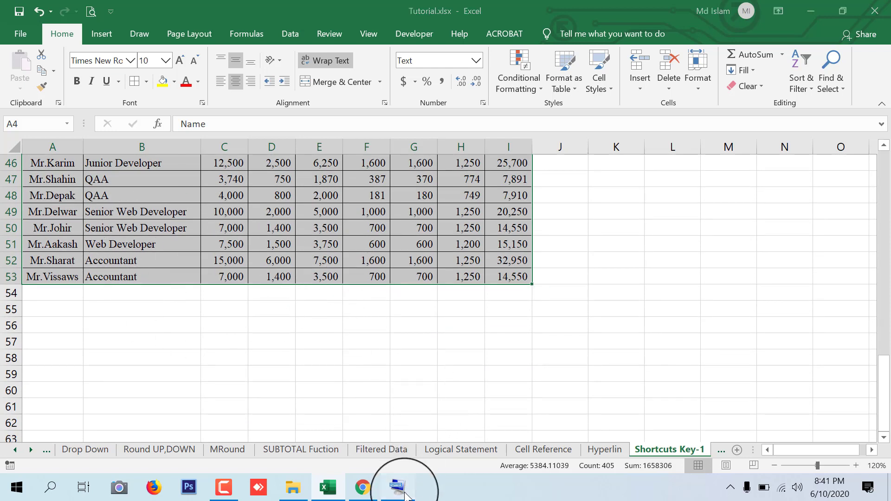
{"action": "left_click", "coordinate": [211, 436]}
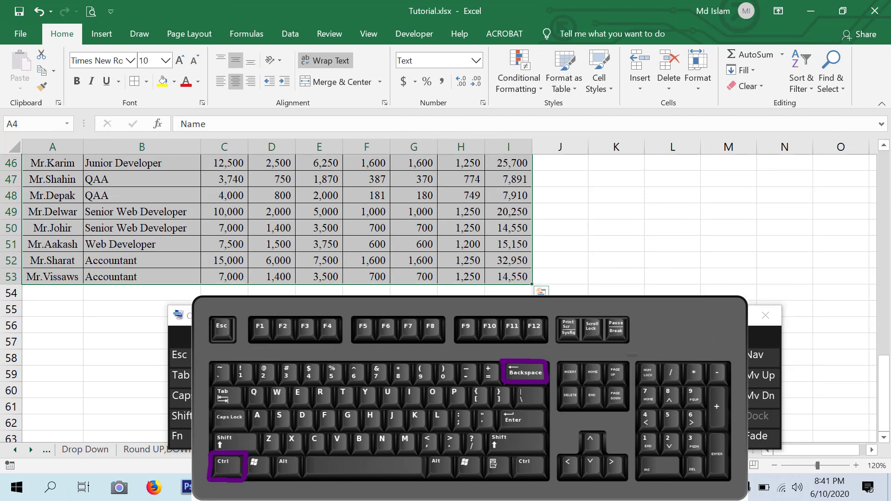
{"action": "left_click", "coordinate": [639, 356]}
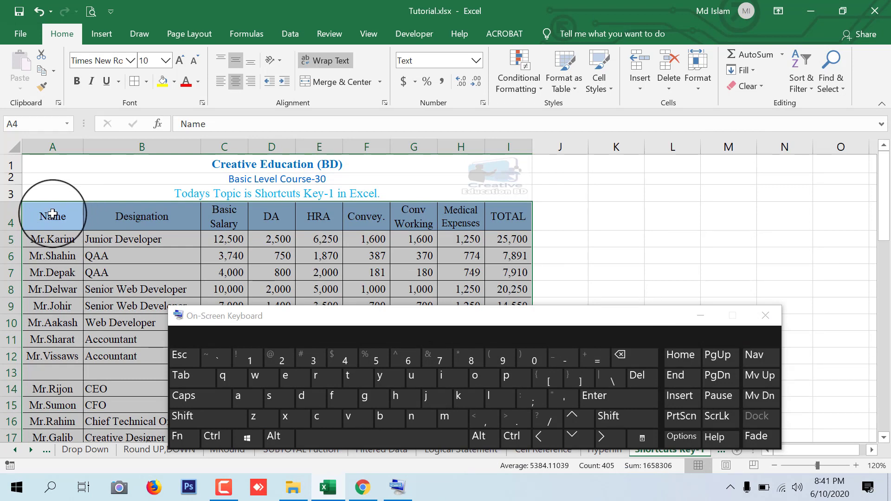
Step: View the selected rows down to about row 48 and return the view to the active cell, A4
{"action": "scroll", "coordinate": [327, 214], "scroll_direction": "down", "scroll_amount": 7}
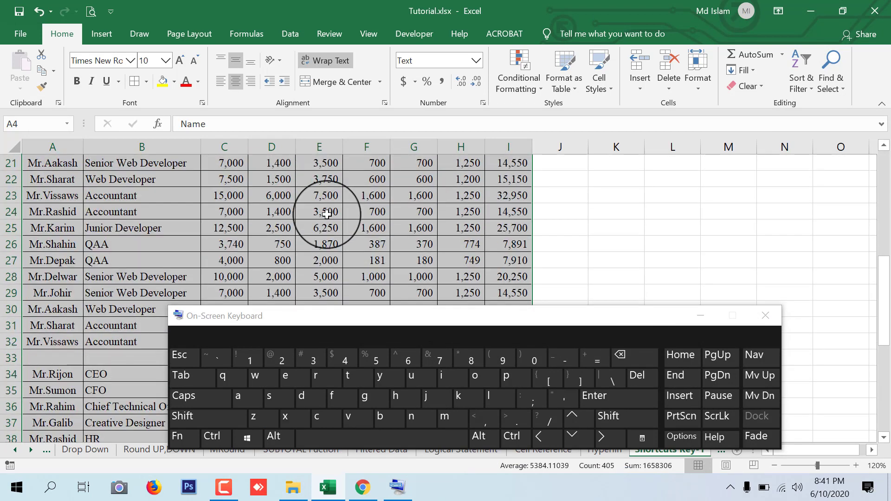
{"action": "scroll", "coordinate": [326, 214], "scroll_direction": "down", "scroll_amount": 3}
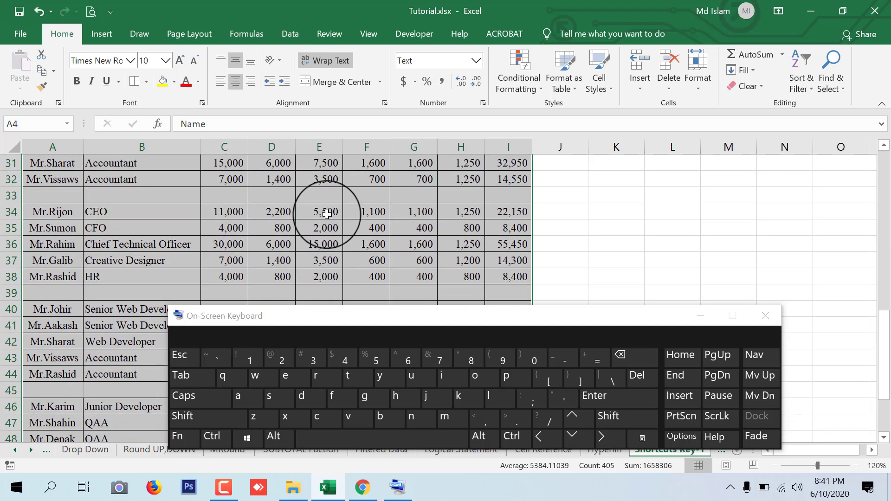
{"action": "scroll", "coordinate": [327, 214], "scroll_direction": "up", "scroll_amount": 10}
{"action": "left_click", "coordinate": [222, 438]}
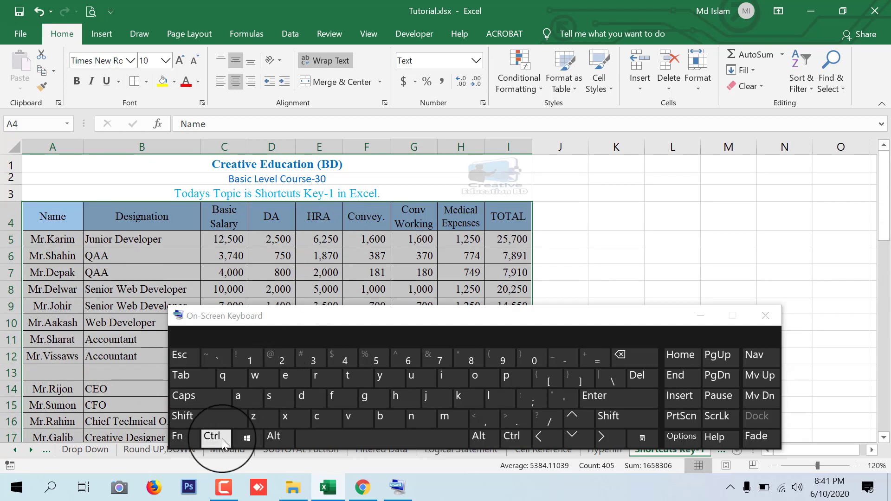
{"action": "left_click", "coordinate": [624, 359]}
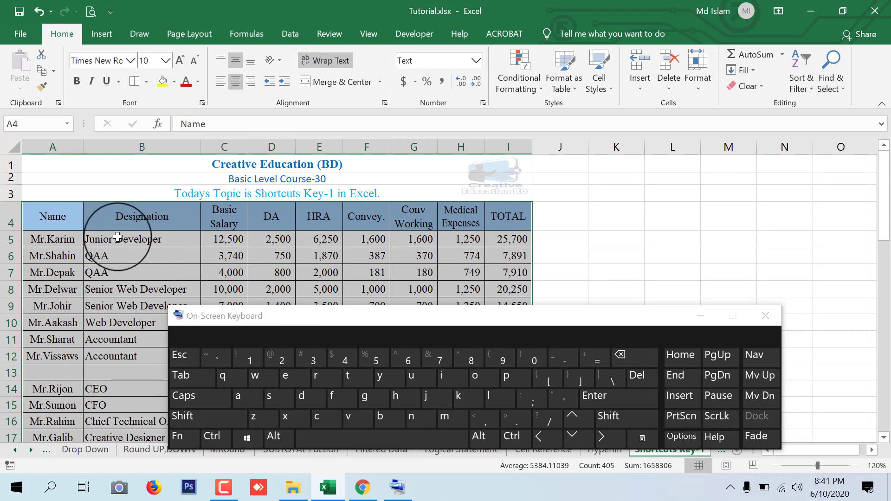
Step: Select only the Name header, minimise the On-Screen Keyboard and jump across the header row to TOTAL in I4
{"action": "left_click", "coordinate": [65, 216]}
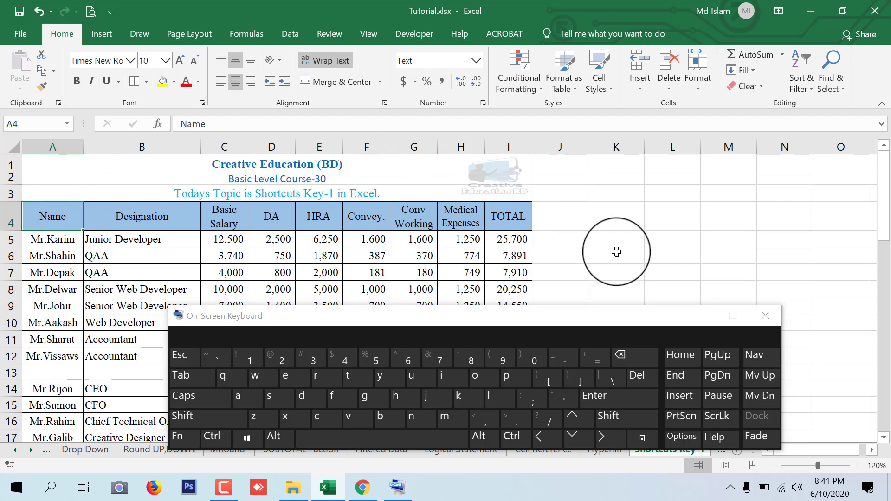
{"action": "left_click", "coordinate": [701, 316]}
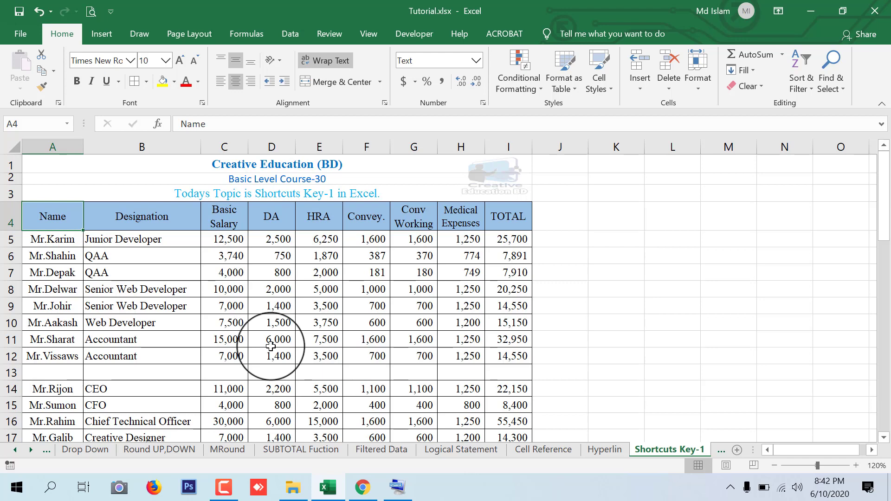
{"action": "key", "text": "ctrl+Right"}
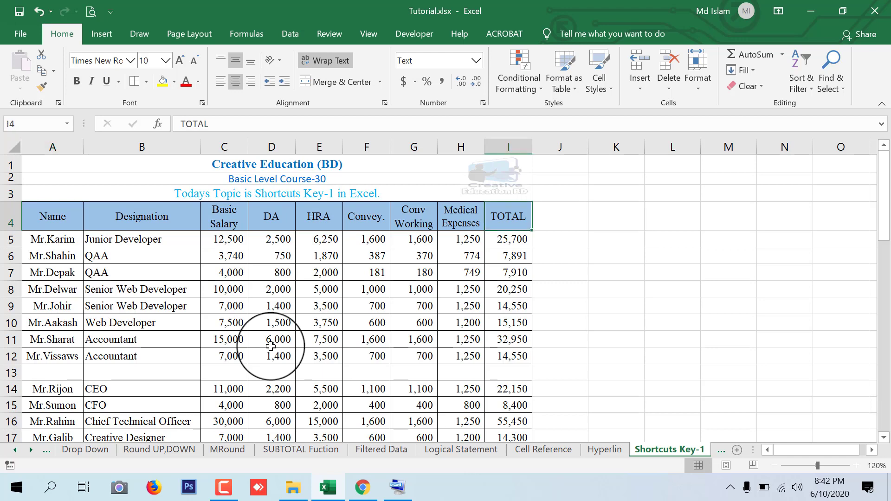
Step: Jump down the TOTAL column from I4 across the data block edges to I20
{"action": "key", "text": "ctrl+Down"}
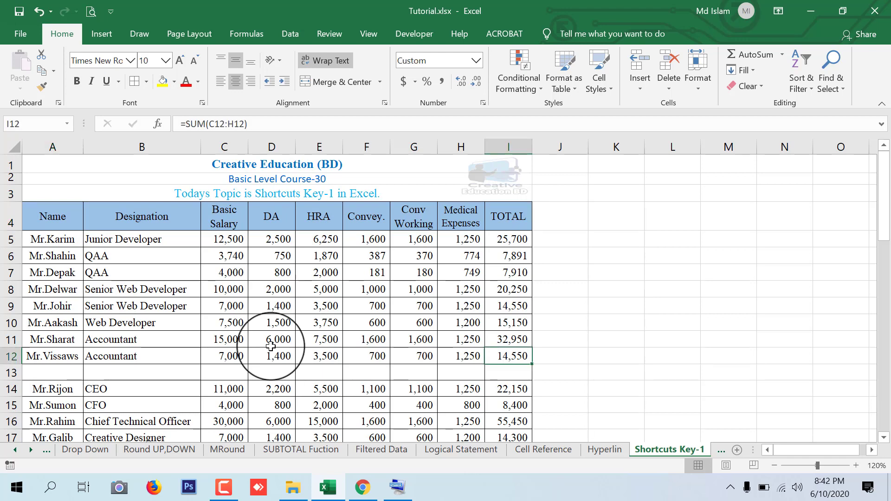
{"action": "key", "text": "ctrl+Down"}
{"action": "key", "text": "ctrl+Down"}
{"action": "key", "text": "ctrl+Down"}
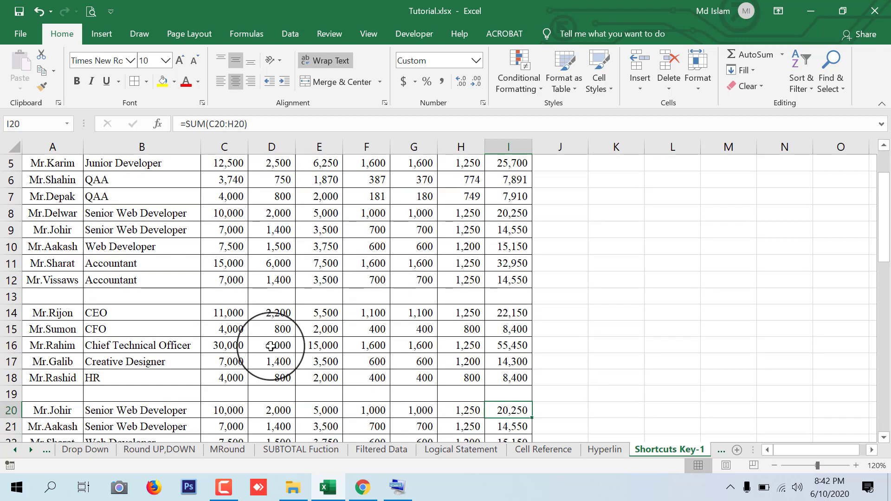
Step: Jump back up the TOTAL column block by block, past the I4 header, to the title in A1
{"action": "key", "text": "ctrl+Up"}
{"action": "key", "text": "ctrl+Up"}
{"action": "key", "text": "ctrl+Up"}
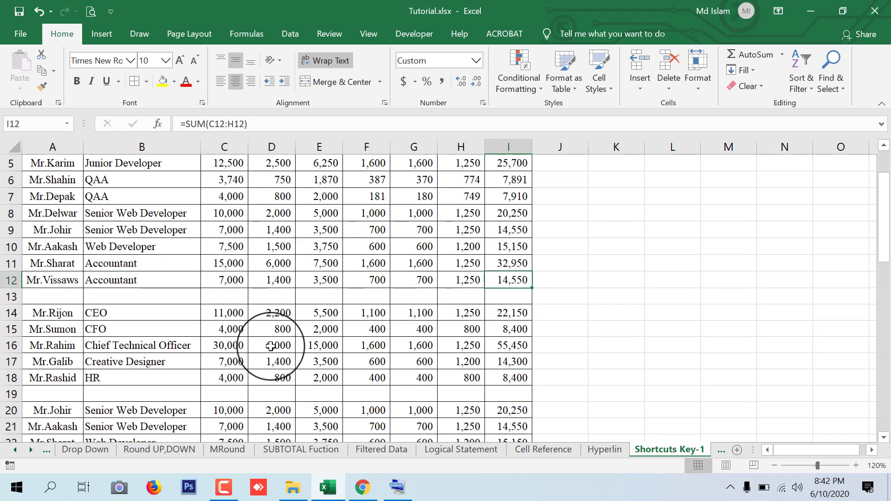
{"action": "key", "text": "ctrl+Up"}
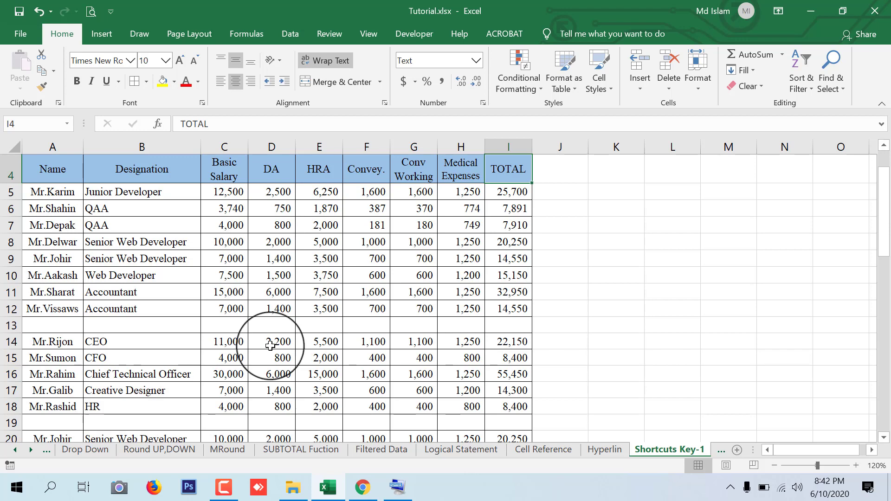
{"action": "key", "text": "ctrl+Up"}
{"action": "key", "text": "ctrl+Up"}
{"action": "key", "text": "ctrl+Up"}
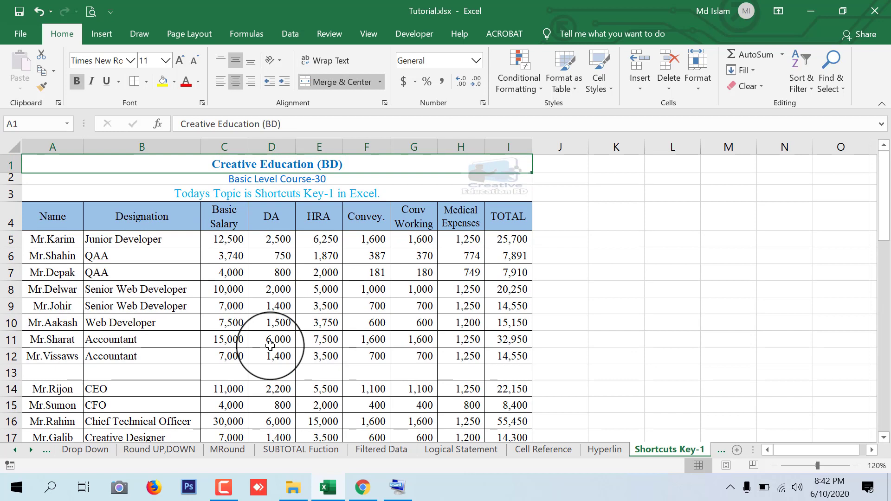
Step: Jump down from the title in A1 to the TOTAL header in I4
{"action": "key", "text": "ctrl+Down"}
{"action": "key", "text": "ctrl+Down"}
{"action": "key", "text": "ctrl+Down"}
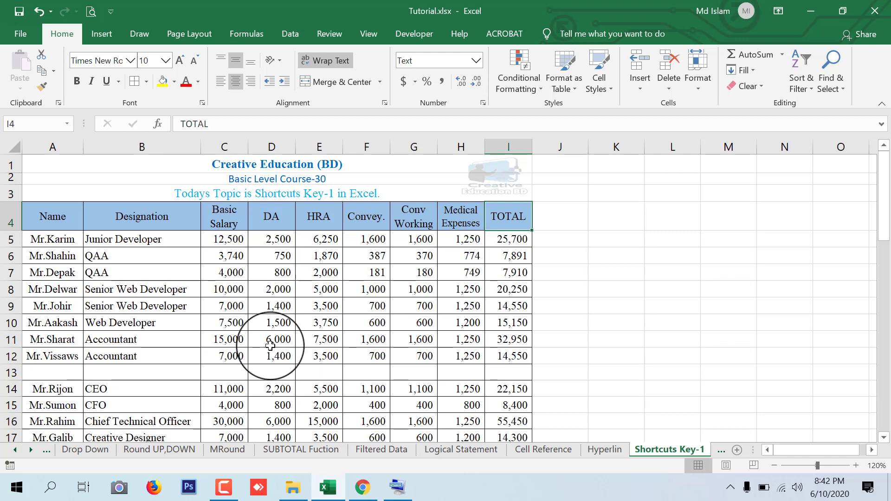
Step: Extend the selection from TOTAL in I4 to the sheet's last column, XFD, and reverse it to cover the header row back to Name
{"action": "key", "text": "ctrl+shift+Right"}
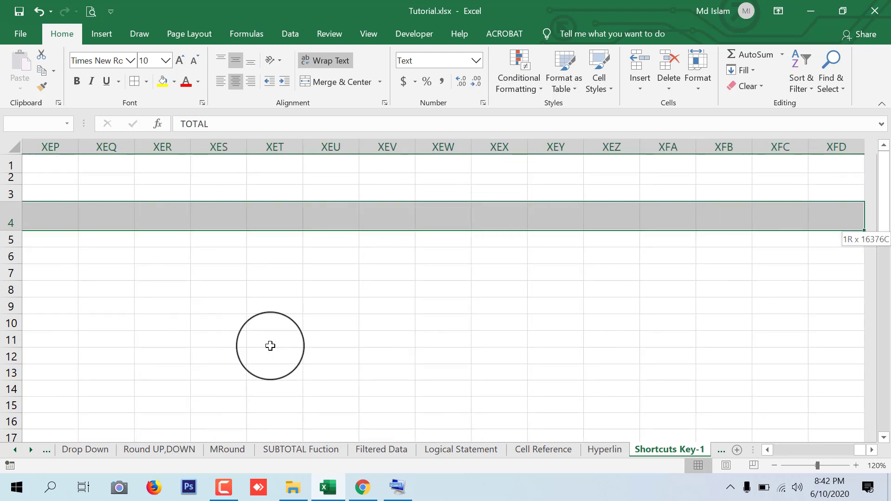
{"action": "key", "text": "ctrl+shift+Left"}
{"action": "key", "text": "ctrl+shift+Left"}
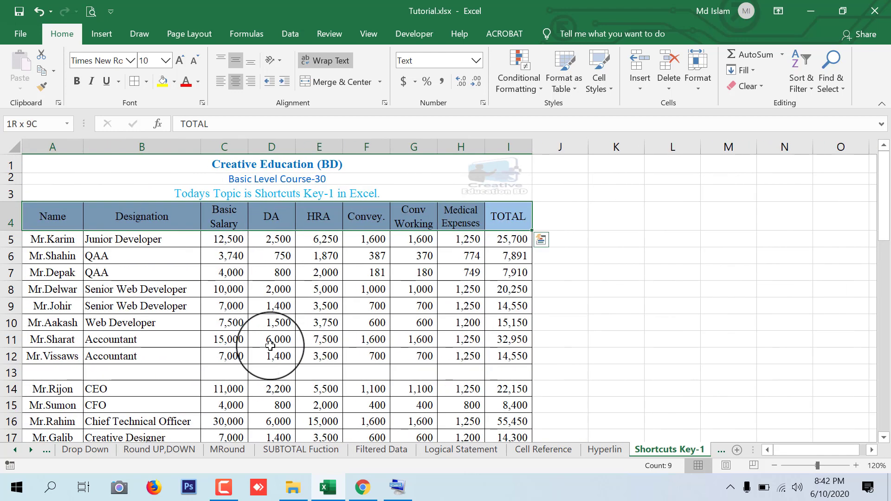
Step: Extend the header row selection downward one row at a time over the data rows
{"action": "key", "text": "shift+Down"}
{"action": "key", "text": "shift+Down"}
{"action": "key", "text": "shift+Down"}
{"action": "key", "text": "shift+Down"}
{"action": "key", "text": "shift+Down"}
{"action": "key", "text": "shift+Down"}
{"action": "key", "text": "shift+Down"}
{"action": "key", "text": "shift+Down"}
{"action": "key", "text": "shift+Down"}
{"action": "key", "text": "shift+Down"}
{"action": "key", "text": "shift+Down"}
{"action": "key", "text": "shift+Down"}
{"action": "key", "text": "shift+Down"}
{"action": "key", "text": "shift+Down"}
{"action": "key", "text": "shift+Down"}
{"action": "key", "text": "shift+Down"}
{"action": "key", "text": "shift+Down"}
{"action": "key", "text": "shift+Down"}
{"action": "key", "text": "shift+Down"}
{"action": "key", "text": "shift+Down"}
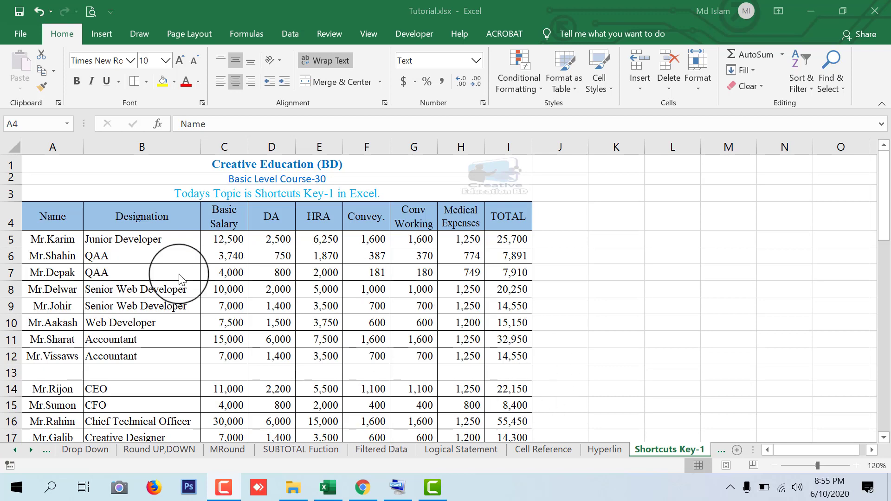
Step: Show the On-Screen Keyboard, extend the selection from the Name header to the last used cell in row 53, and bring the active cell back into view
{"action": "left_click", "coordinate": [57, 220]}
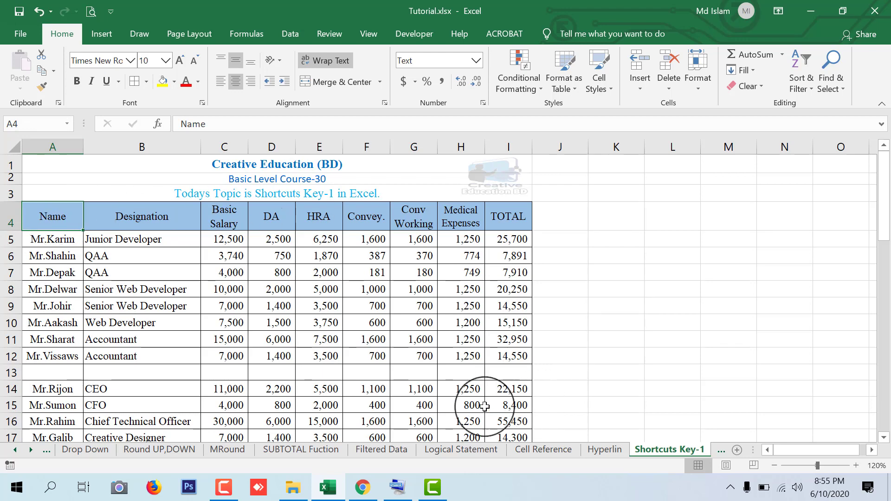
{"action": "left_click", "coordinate": [401, 493]}
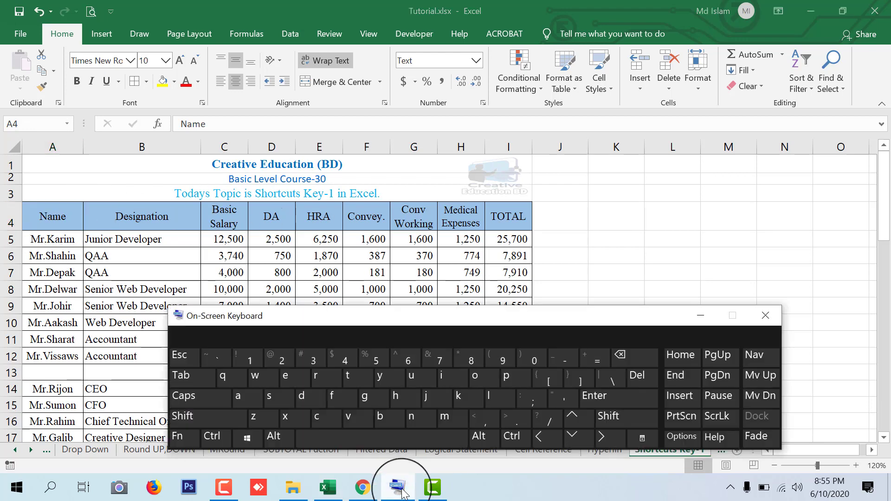
{"action": "left_click", "coordinate": [214, 441]}
{"action": "left_click", "coordinate": [233, 414]}
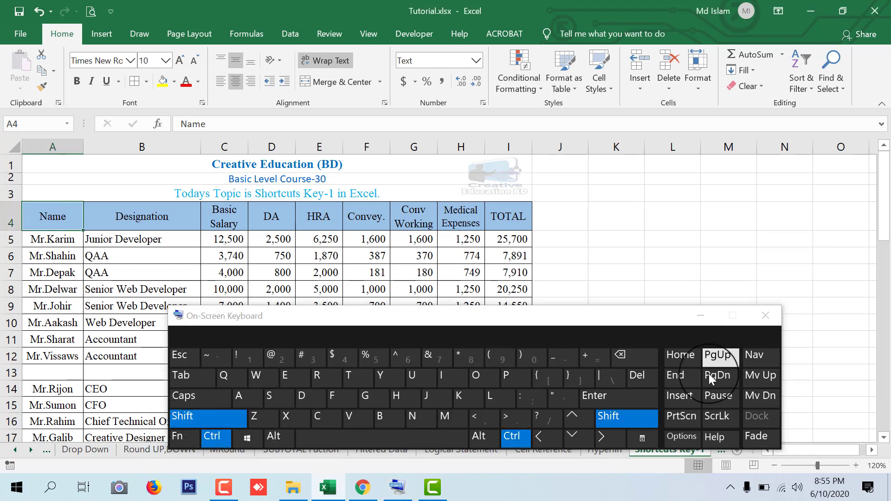
{"action": "left_click", "coordinate": [680, 376]}
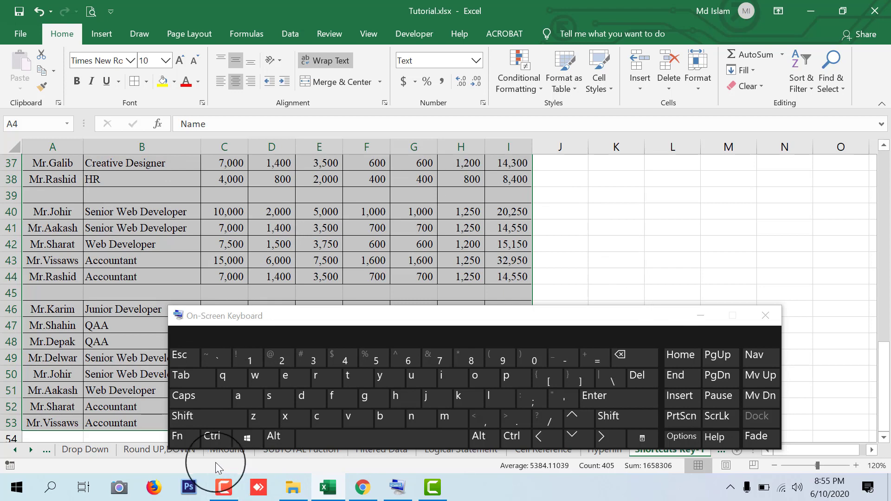
{"action": "left_click", "coordinate": [212, 436]}
{"action": "left_click", "coordinate": [622, 356]}
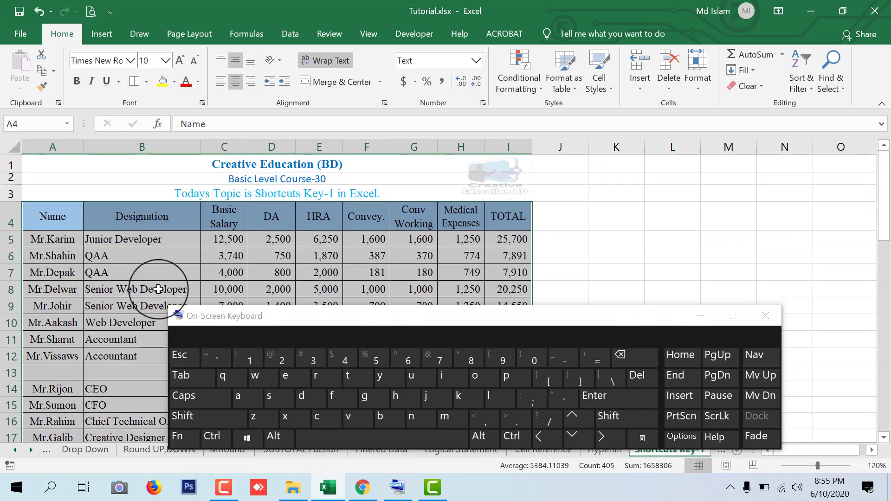